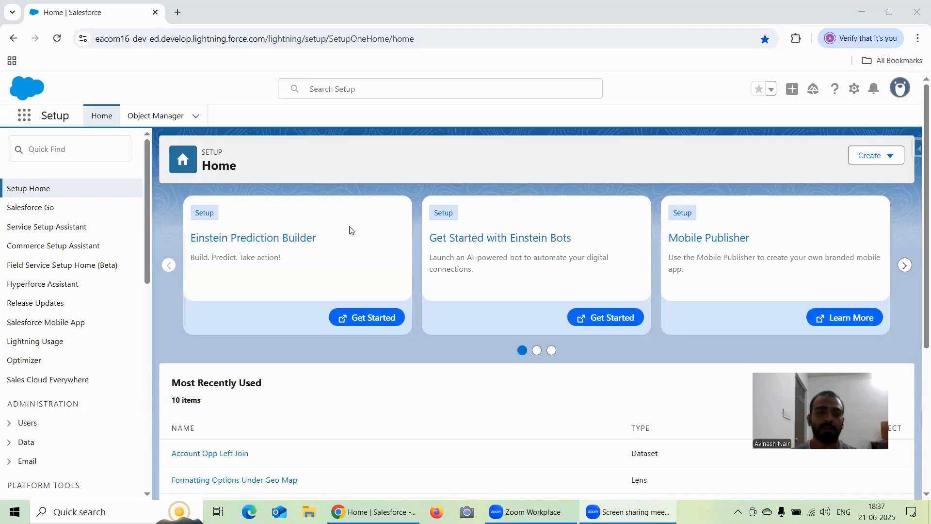
# Open Analytics Studio and start a new lens on the Account Opp Left Join dataset.
pyautogui.click(24, 115)
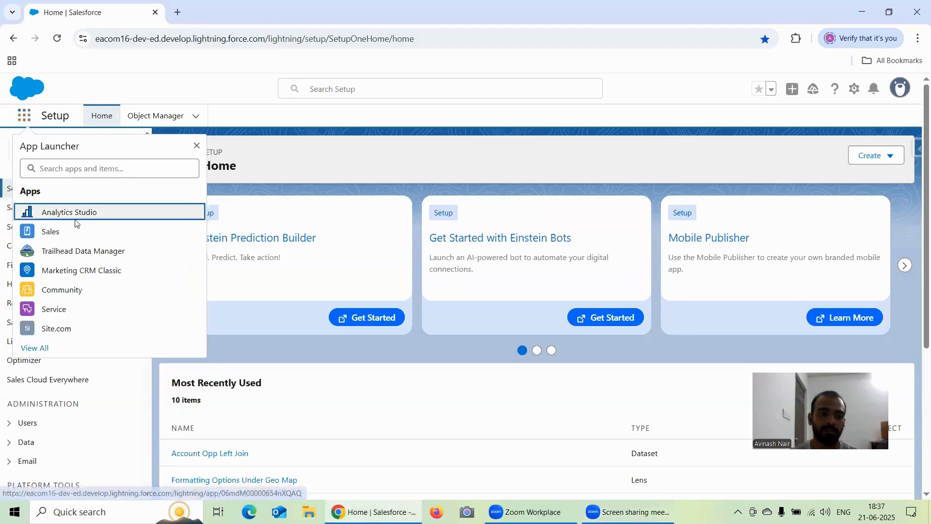
pyautogui.click(48, 211)
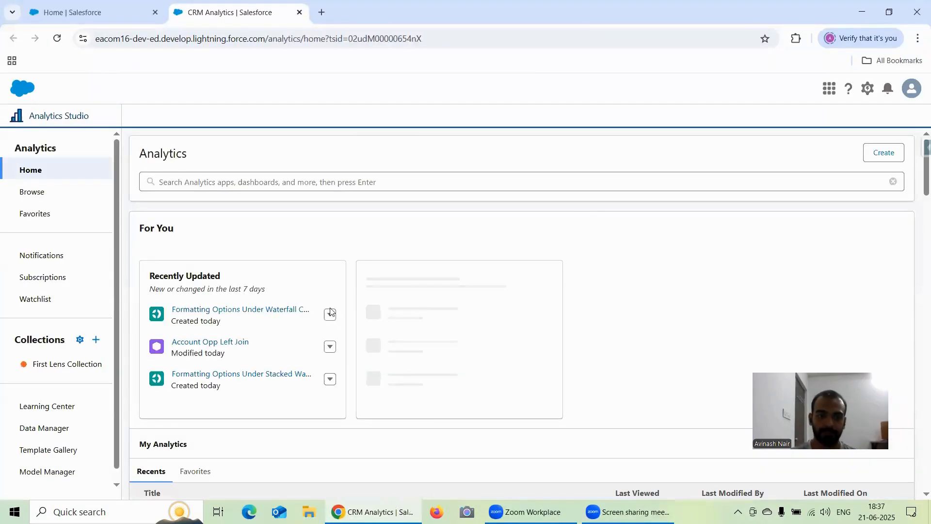
pyautogui.click(223, 342)
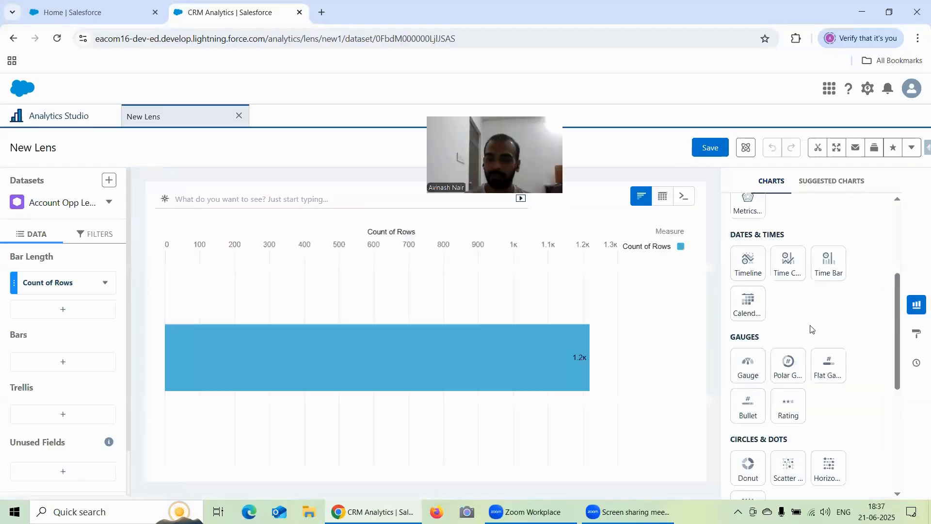
# Change the new lens's chart type to Funnel.
pyautogui.scroll(-4, 799, 378)
pyautogui.scroll(-2, 799, 378)
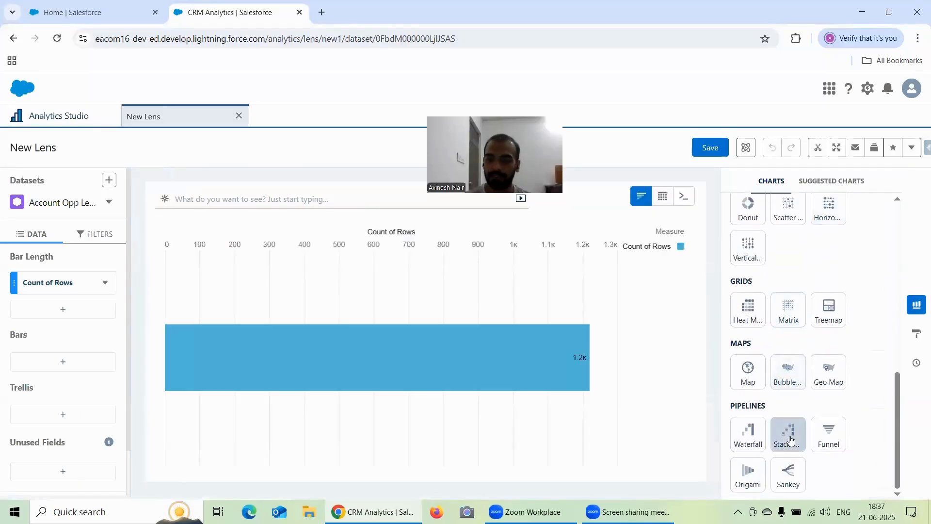
pyautogui.click(837, 434)
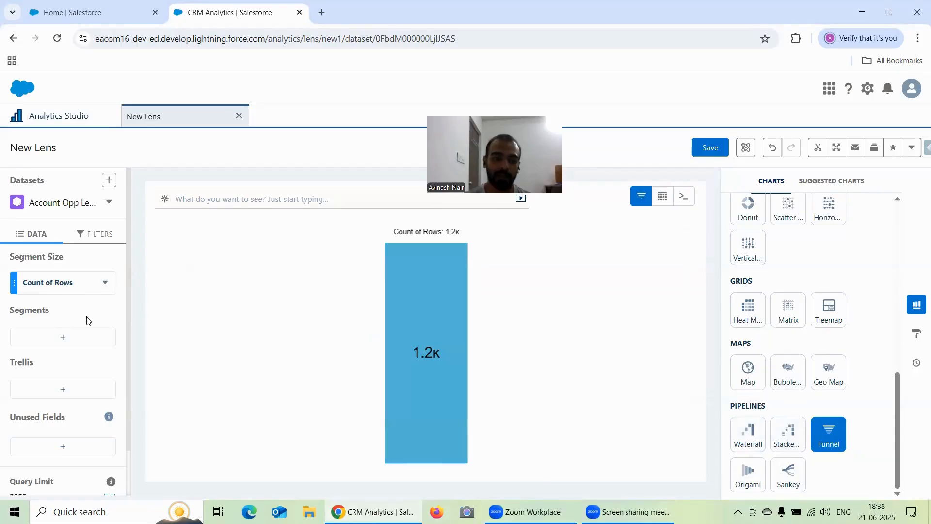
# Segment the funnel chart by Stage and open the chart's formatting properties.
pyautogui.click(63, 338)
pyautogui.scroll(-3, 202, 270)
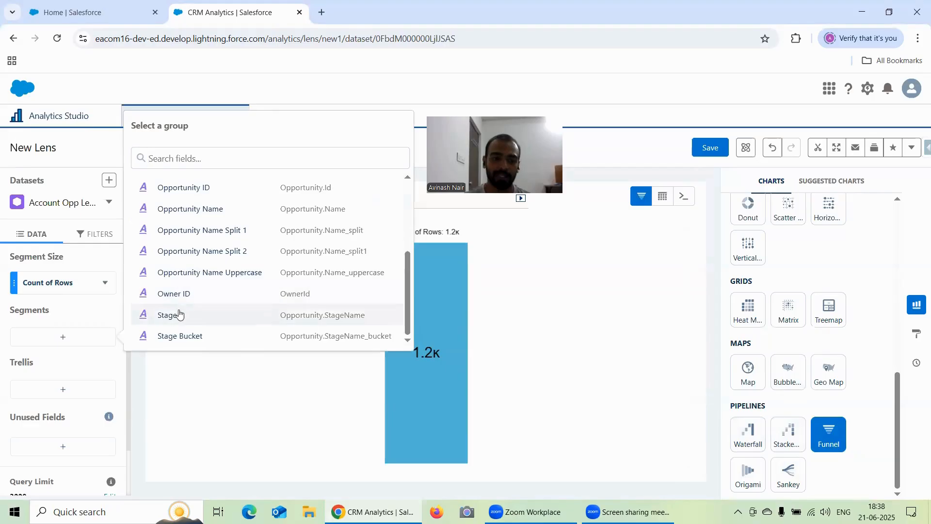
pyautogui.click(199, 311)
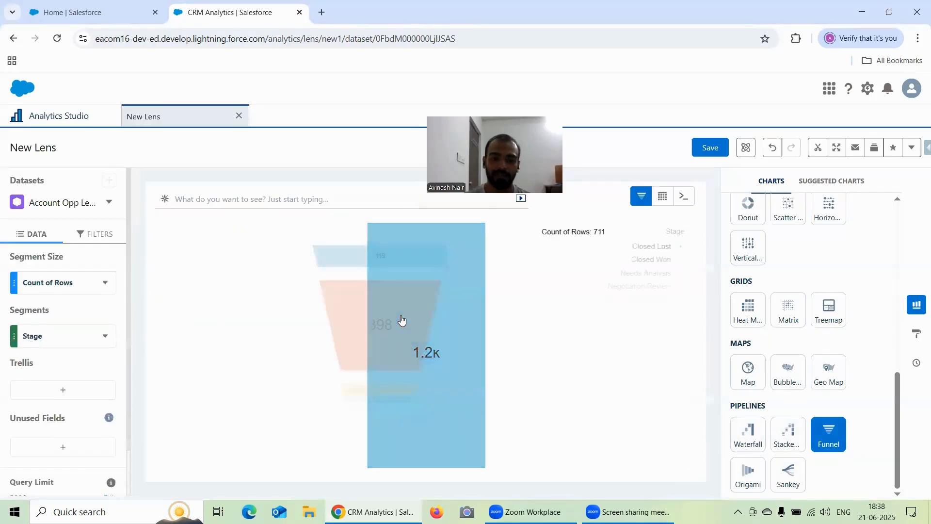
pyautogui.click(918, 333)
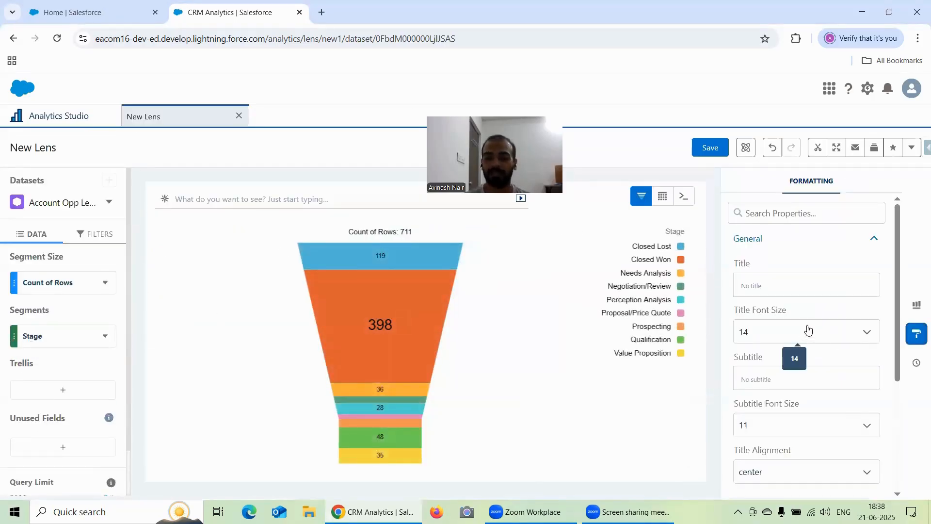
# Duplicate the Analytics Studio home page into two additional browser tabs.
pyautogui.click(51, 117)
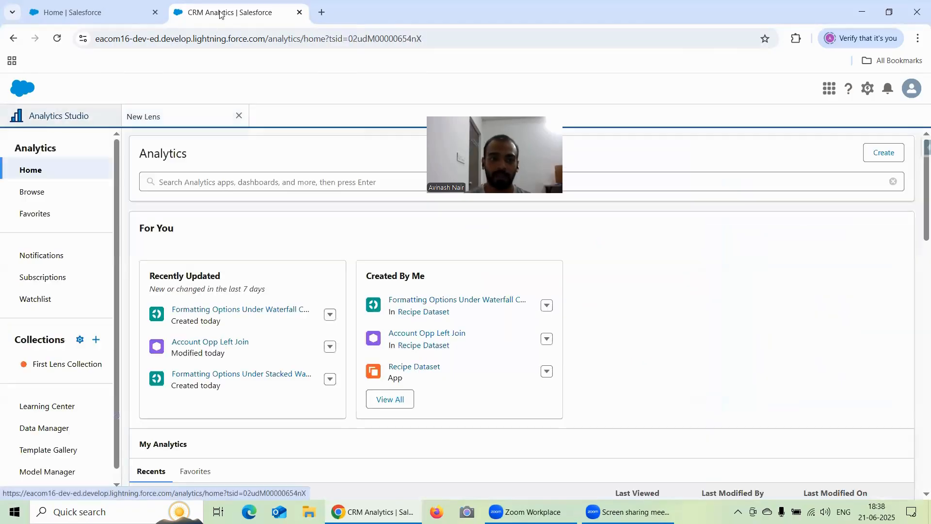
pyautogui.rightClick(219, 14)
pyautogui.click(257, 121)
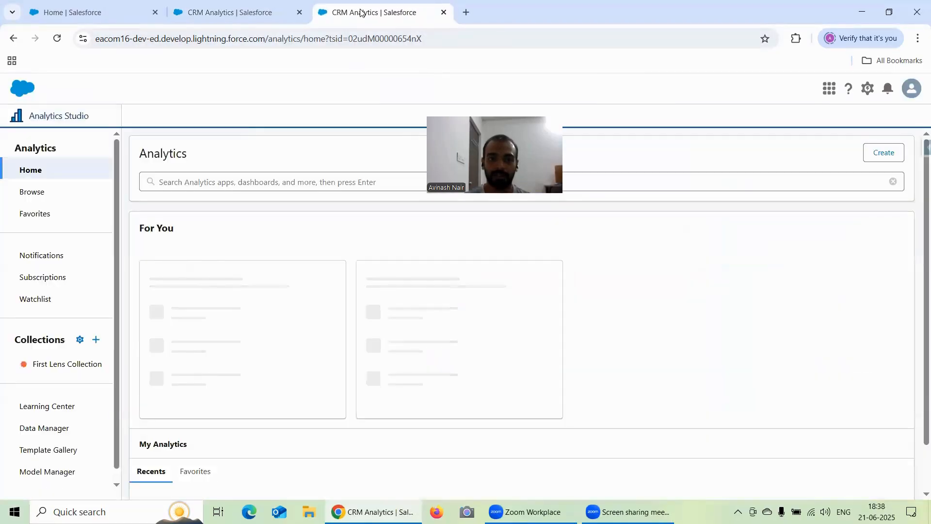
pyautogui.rightClick(361, 12)
pyautogui.click(387, 120)
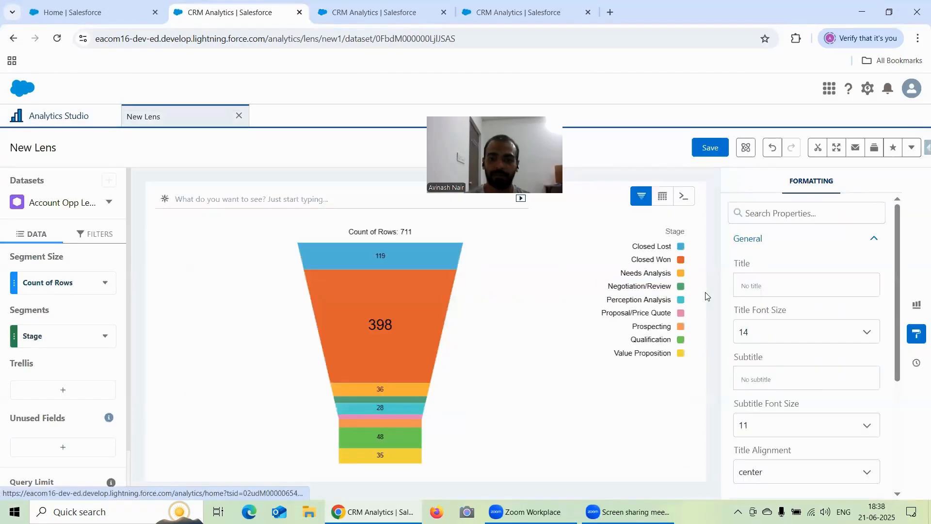
# Return to the funnel lens and expand the Funnel Chart formatting section to reach its stem segment setting.
pyautogui.scroll(-4, 842, 358)
pyautogui.click(770, 328)
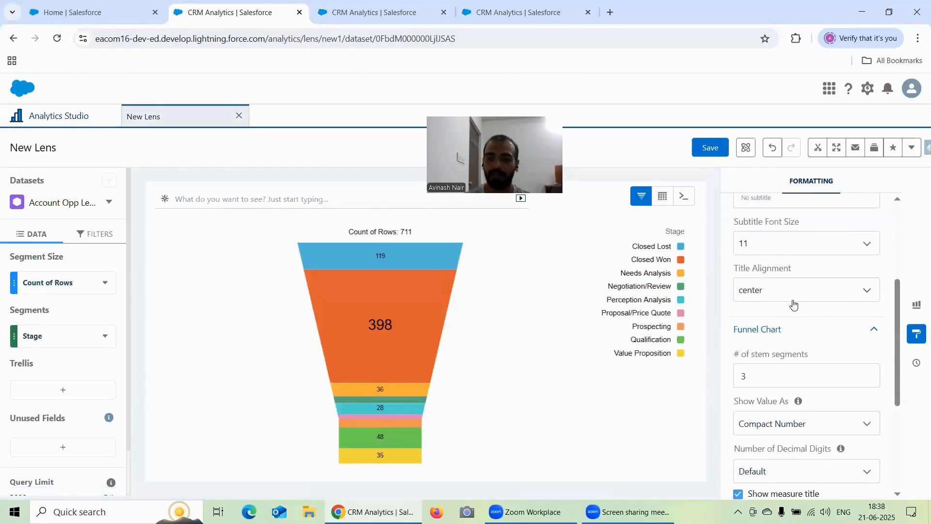
pyautogui.scroll(-2, 791, 304)
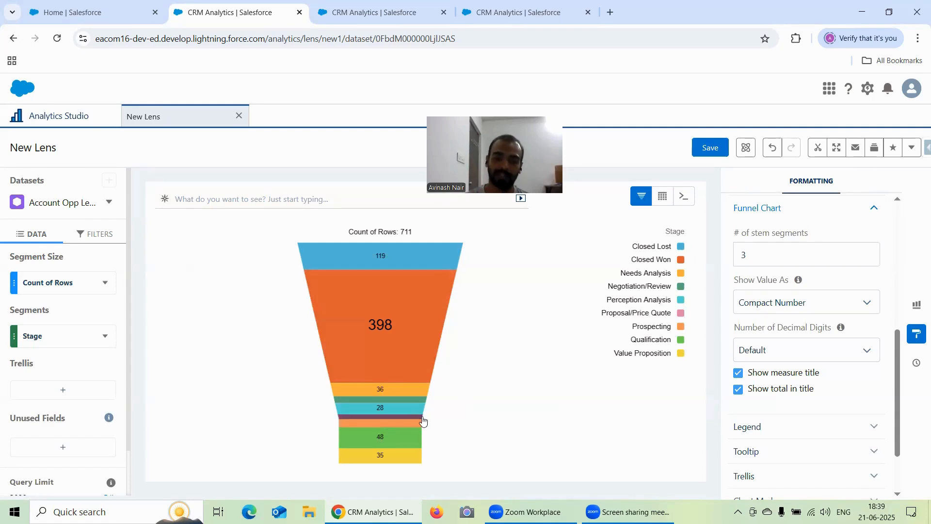
pyautogui.moveTo(417, 422)
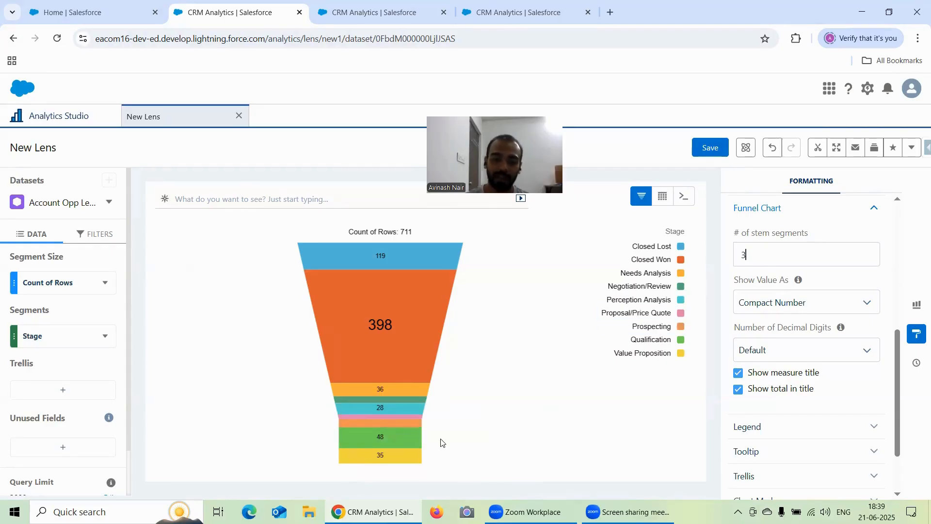
# Try sorting the funnel segments by Count of Rows in descending, ascending and again descending order.
pyautogui.click(105, 282)
pyautogui.click(146, 83)
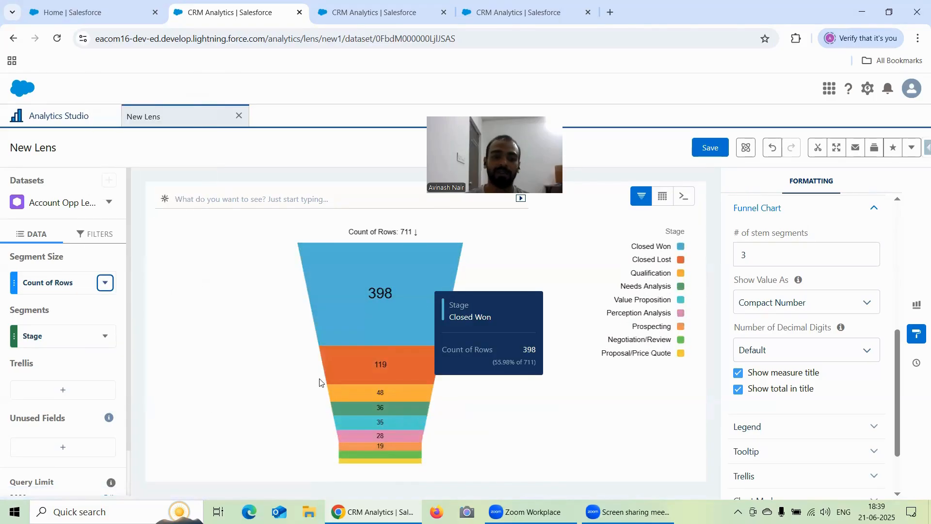
pyautogui.click(105, 283)
pyautogui.click(113, 103)
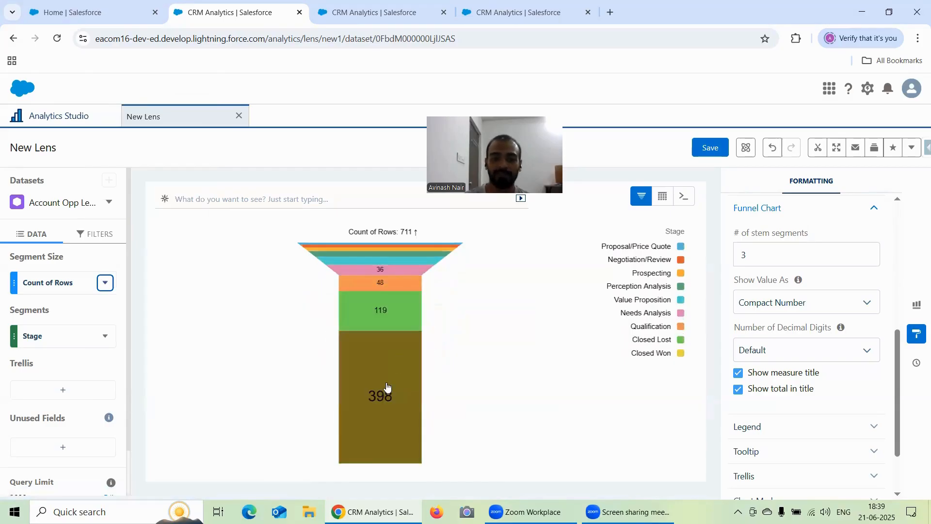
pyautogui.click(104, 281)
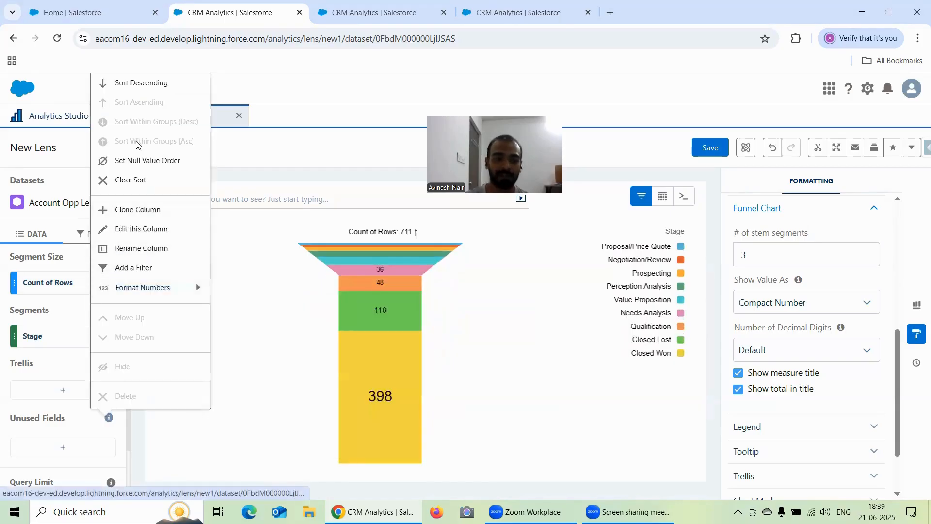
pyautogui.click(132, 83)
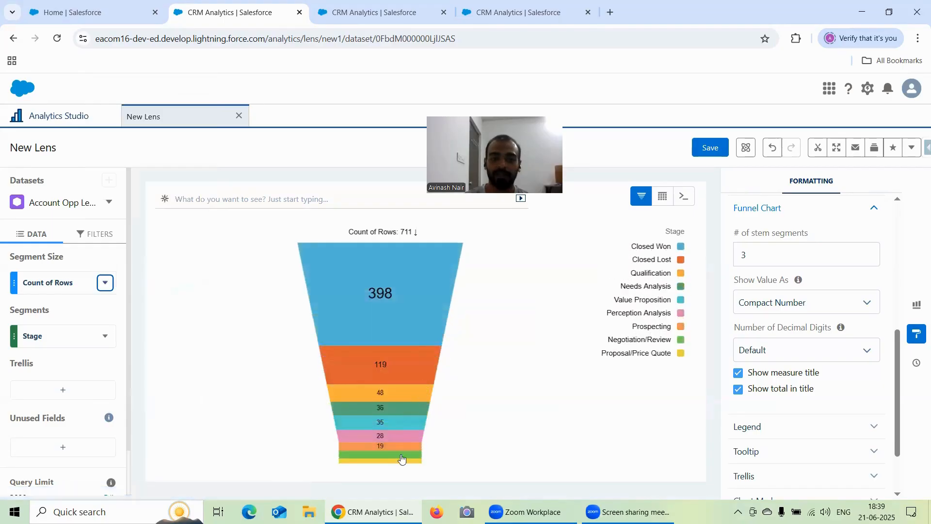
pyautogui.moveTo(392, 465)
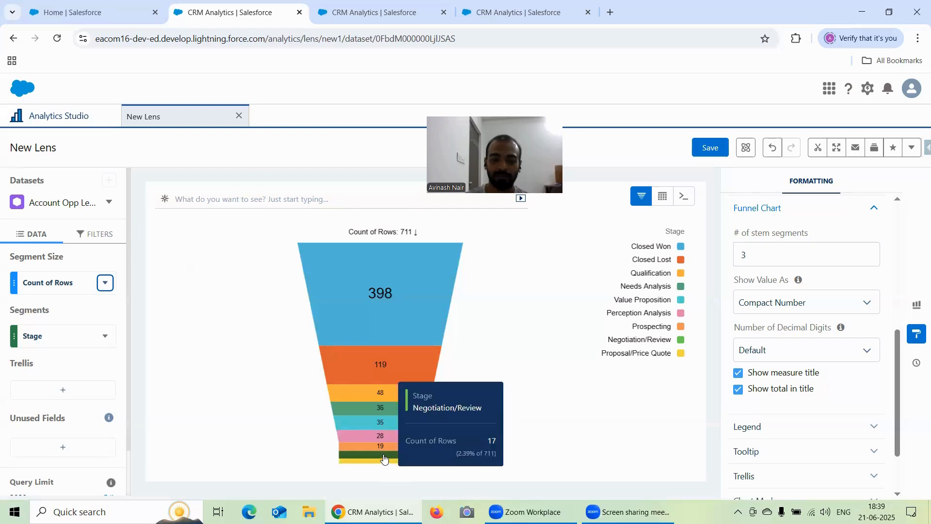
pyautogui.moveTo(382, 450)
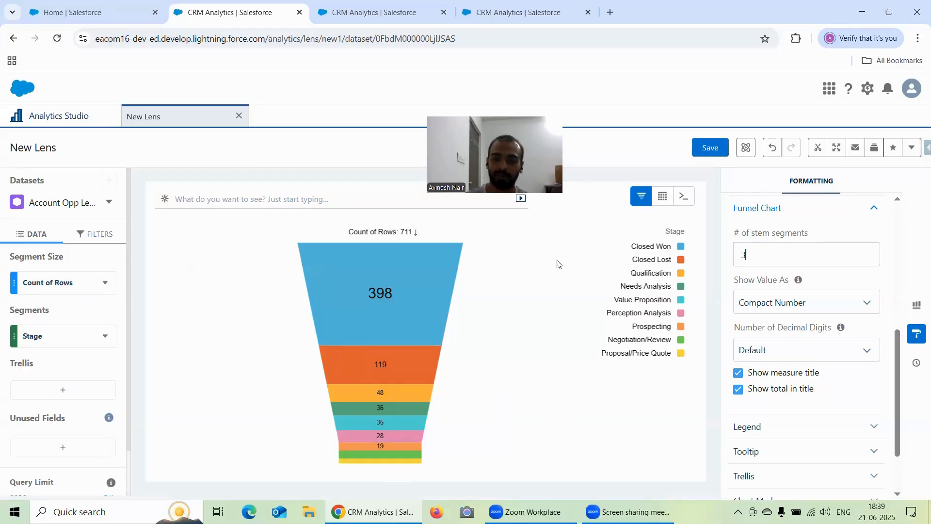
# Clear the sort on the Count of Rows measure.
pyautogui.click(105, 283)
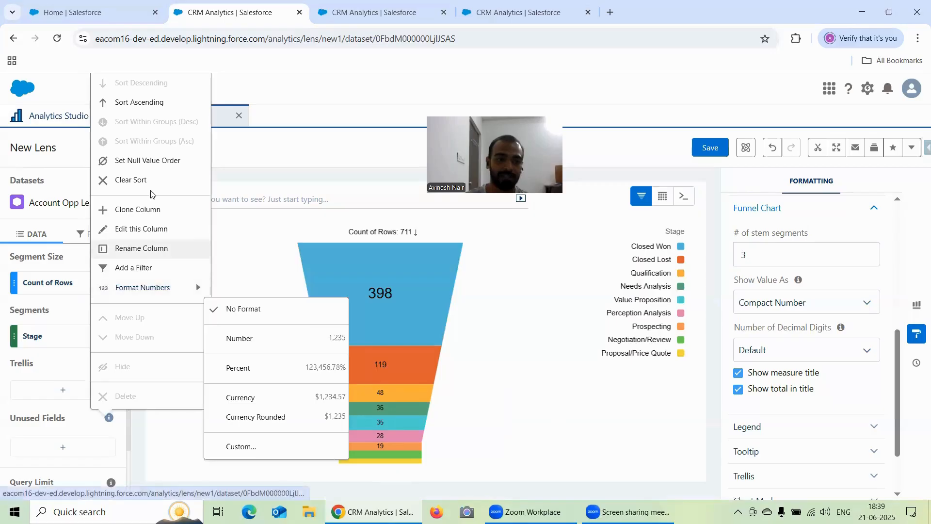
pyautogui.click(197, 286)
pyautogui.click(105, 336)
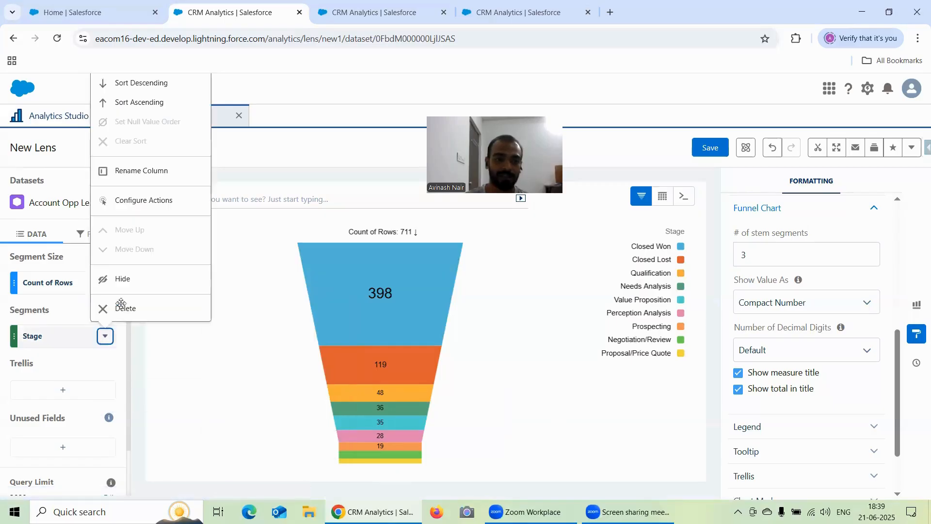
pyautogui.click(256, 257)
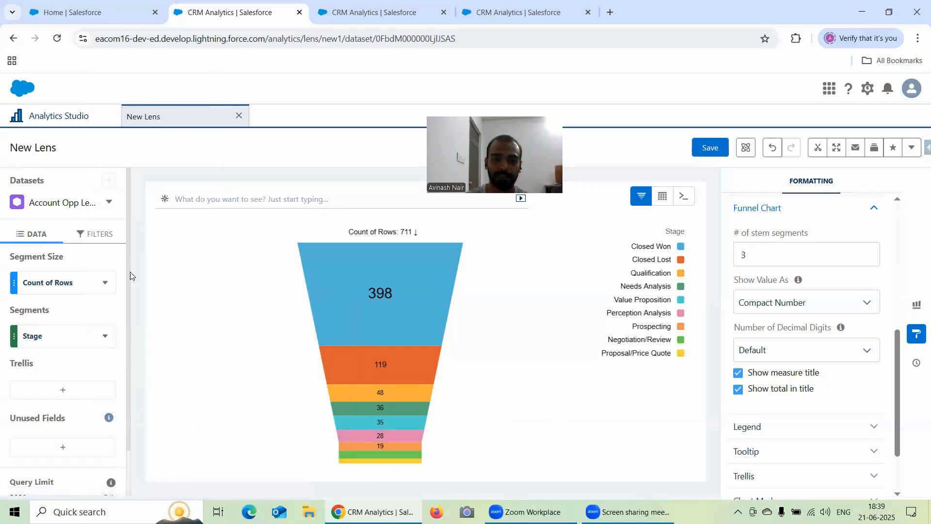
pyautogui.click(105, 282)
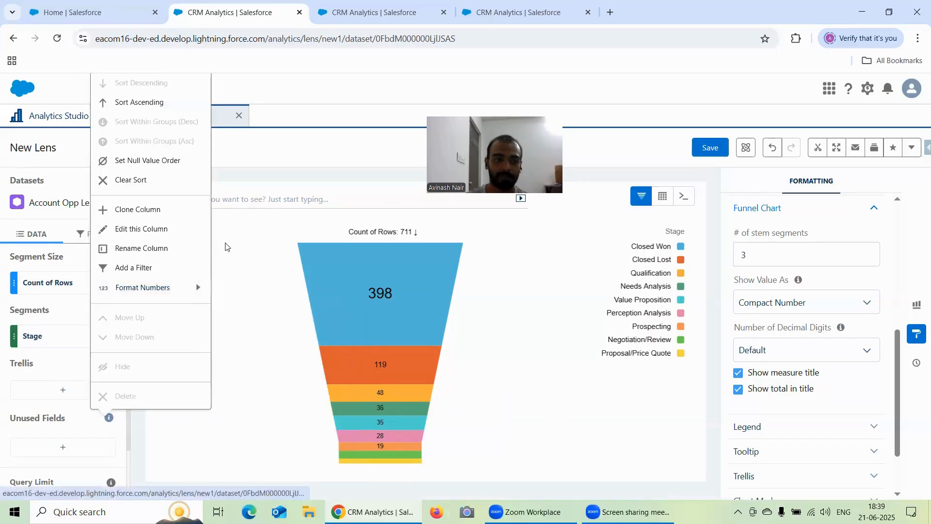
pyautogui.click(146, 181)
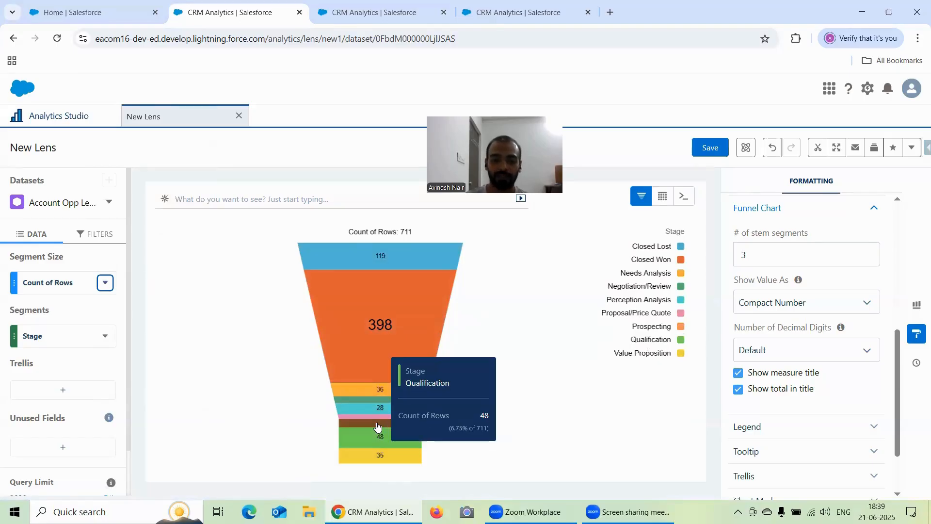
# Set the funnel chart's number of stem segments to 4.
pyautogui.moveTo(377, 428)
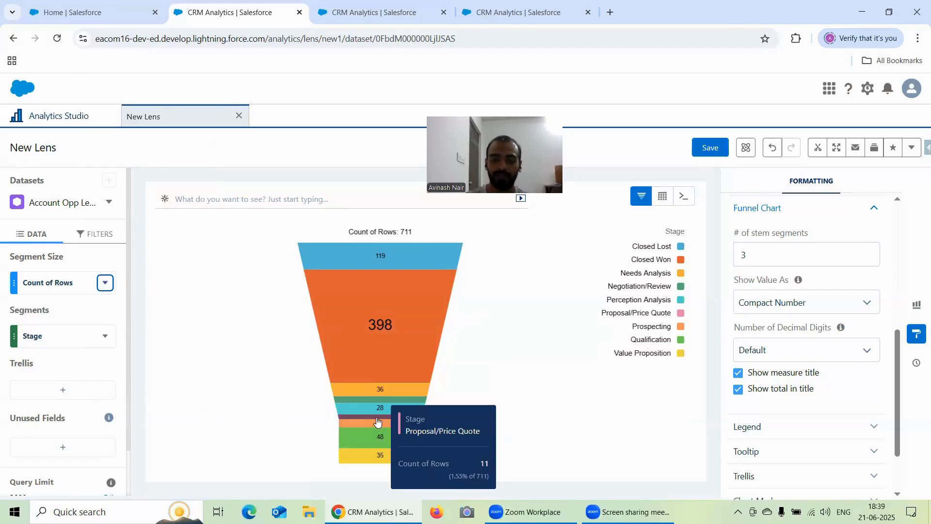
pyautogui.click(764, 256)
pyautogui.press('BackSpace')
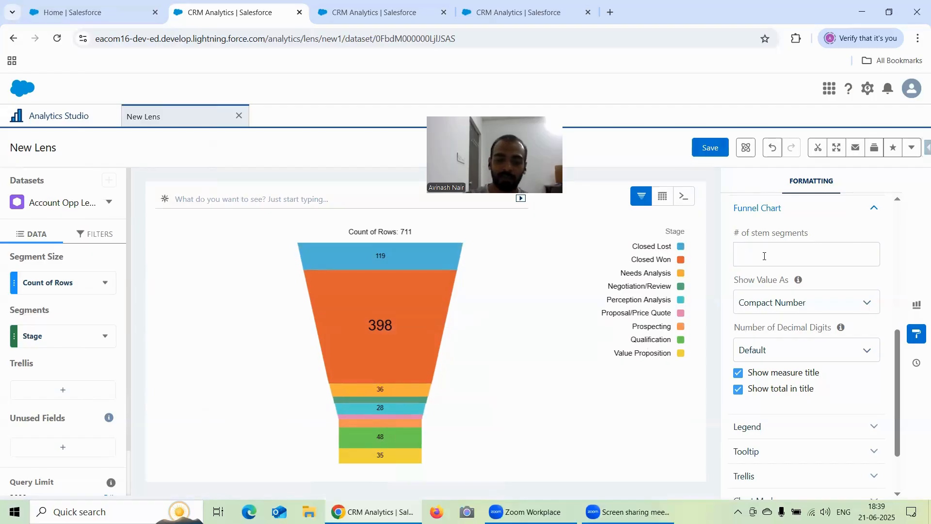
pyautogui.write('4')
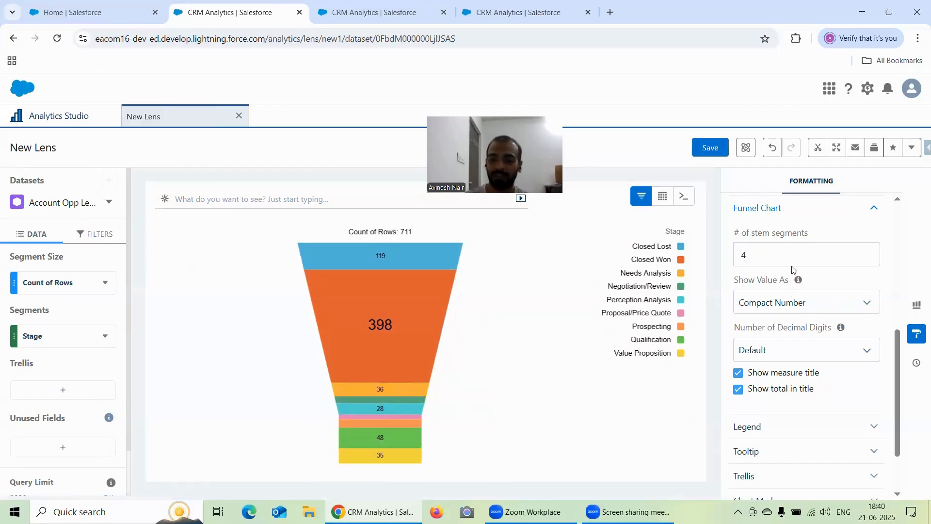
# Try hiding the funnel's measure title and the total in its title, turning each option back on.
pyautogui.scroll(-2, 795, 265)
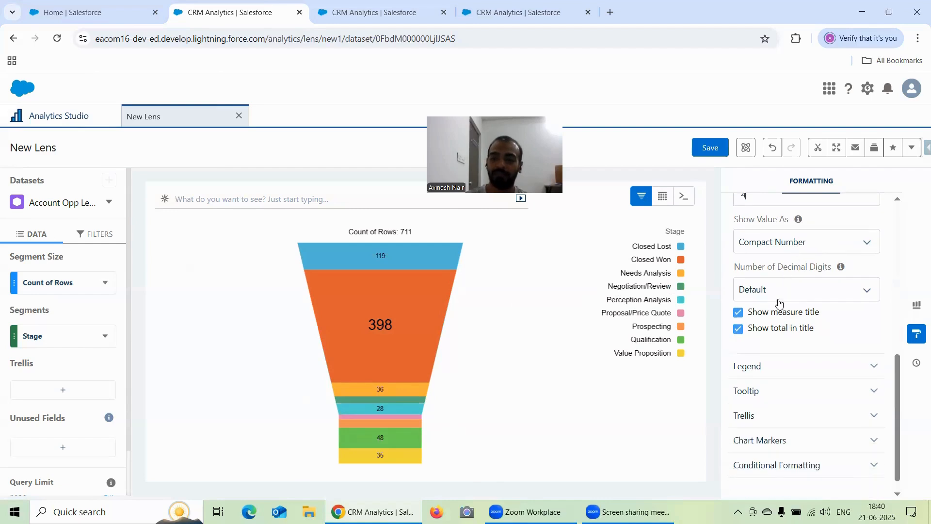
pyautogui.click(739, 313)
pyautogui.click(739, 313)
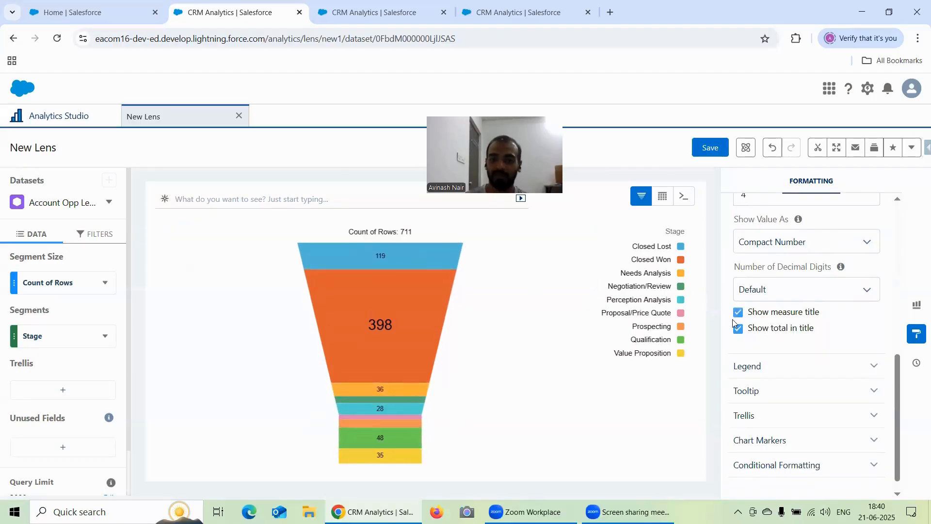
pyautogui.click(738, 313)
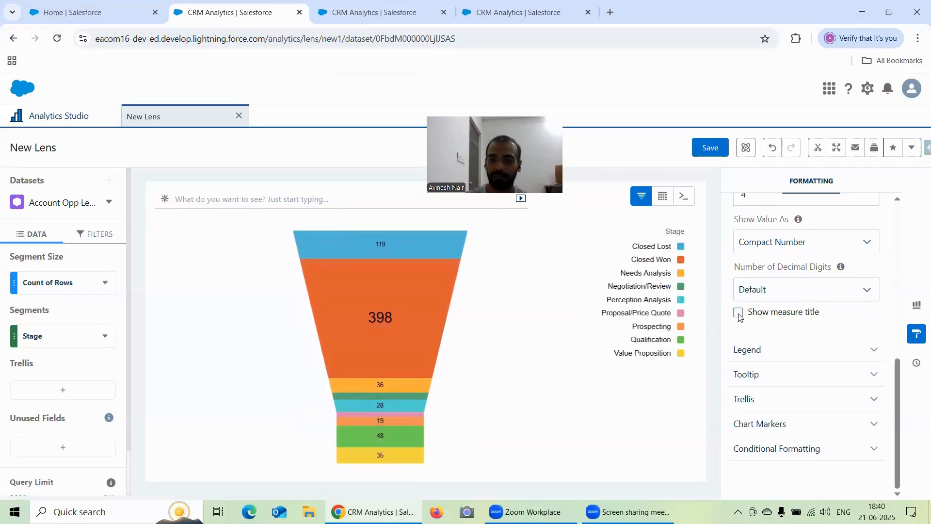
pyautogui.click(739, 313)
pyautogui.click(737, 330)
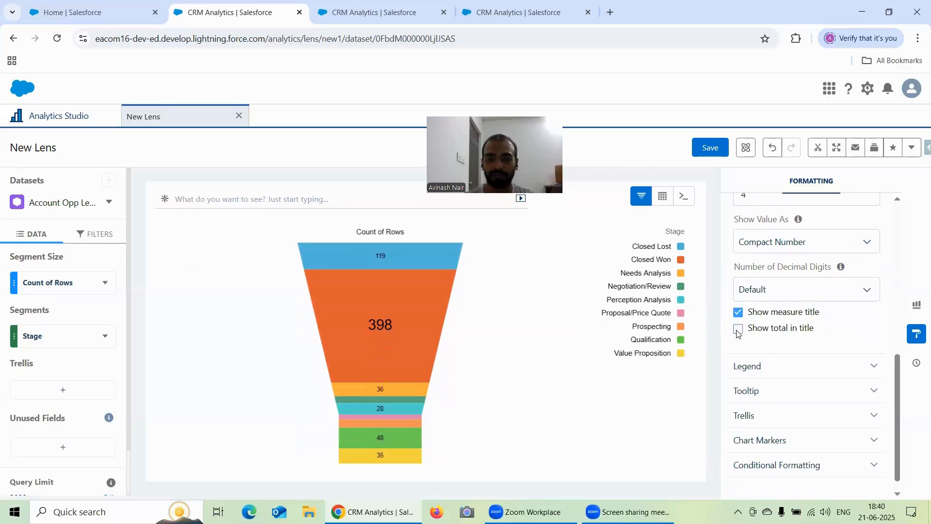
pyautogui.click(738, 332)
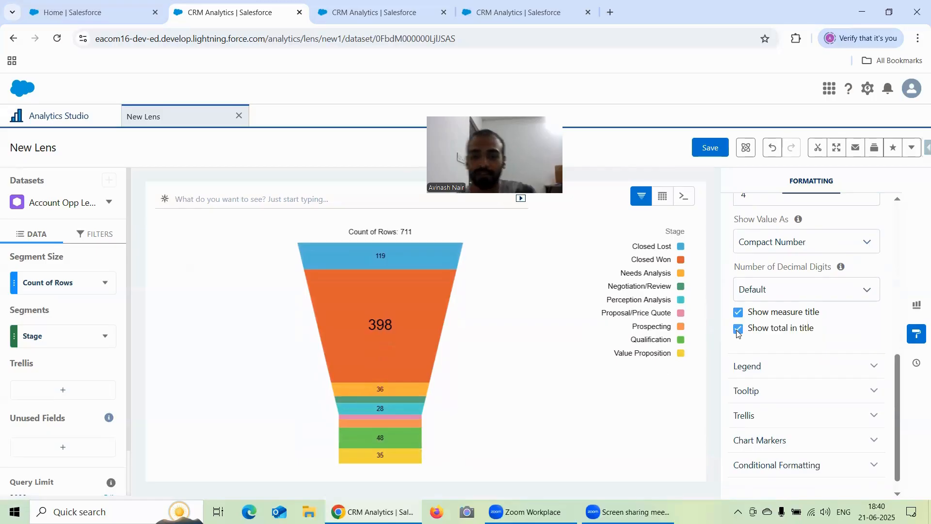
# Expand the Legend formatting section and review its display, position and size options.
pyautogui.click(772, 369)
pyautogui.scroll(-1, 814, 325)
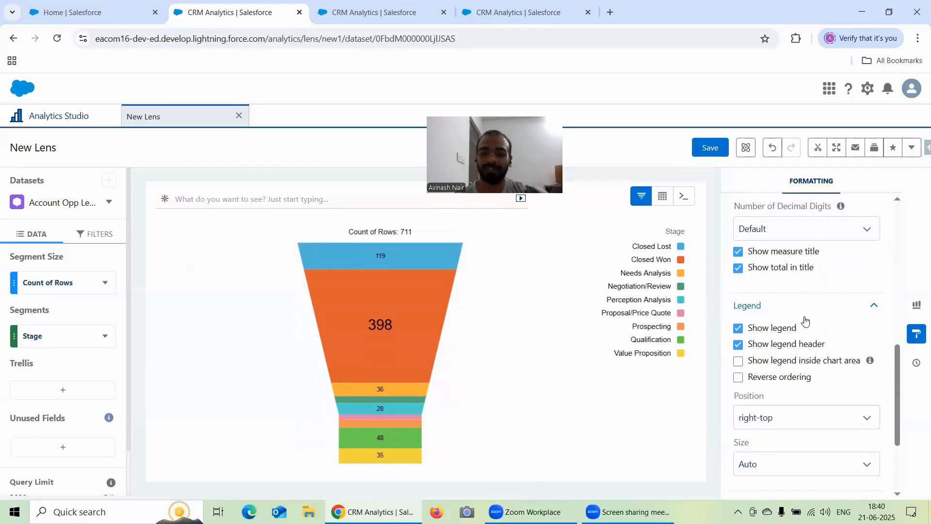
pyautogui.scroll(3, 804, 320)
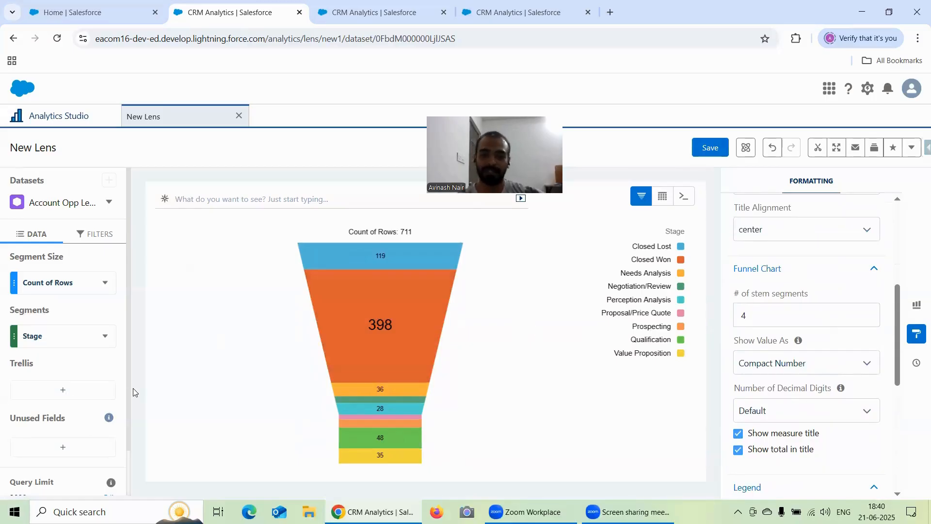
# Open a new lens on the Account Opp Left Join dataset in the next browser tab, and return to the funnel lens.
pyautogui.click(362, 12)
pyautogui.click(190, 312)
pyautogui.click(222, 6)
# Save the funnel lens to the Recipe Dataset app with the version history note "Formatting Options Under Funnel Chart".
pyautogui.click(711, 148)
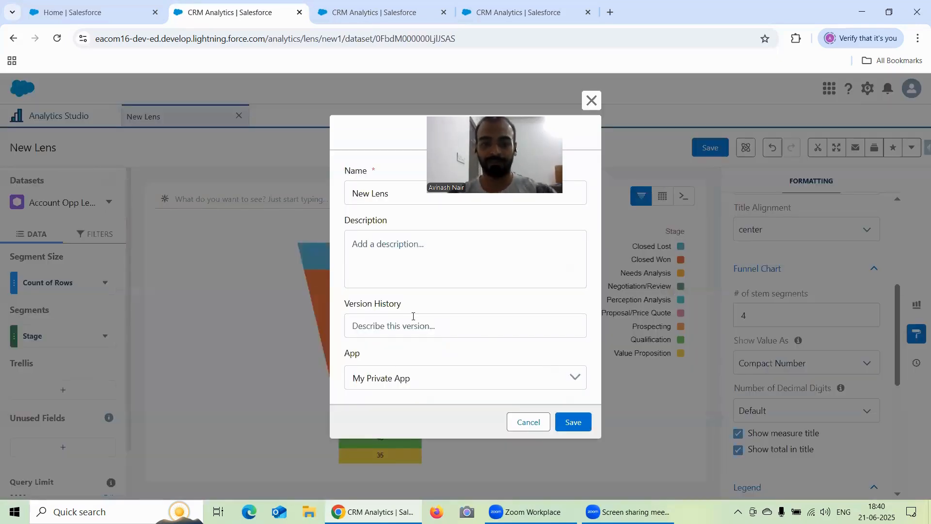
pyautogui.click(414, 316)
pyautogui.write('Fo')
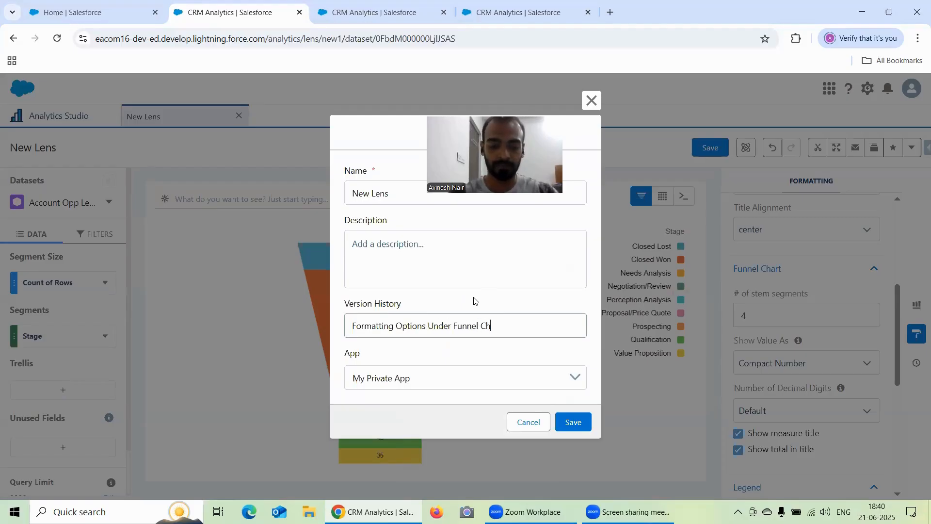
pyautogui.click(566, 383)
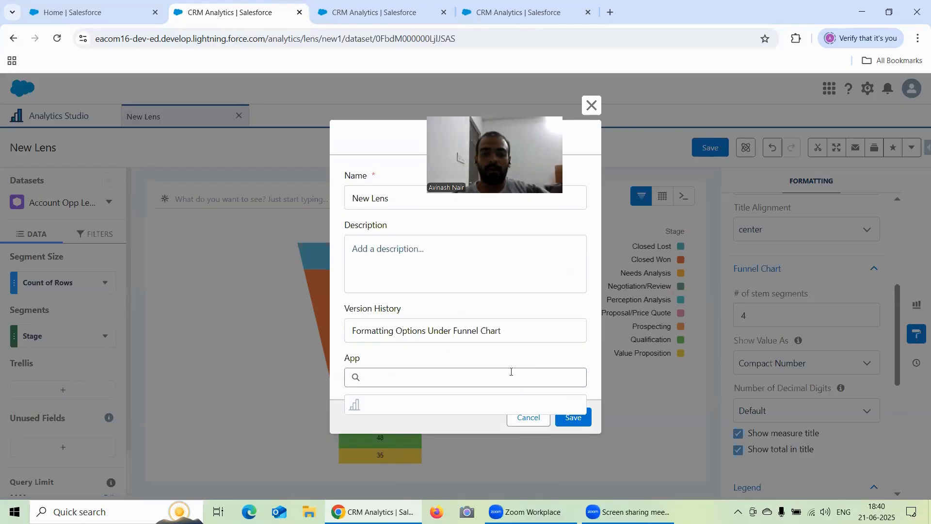
pyautogui.click(412, 434)
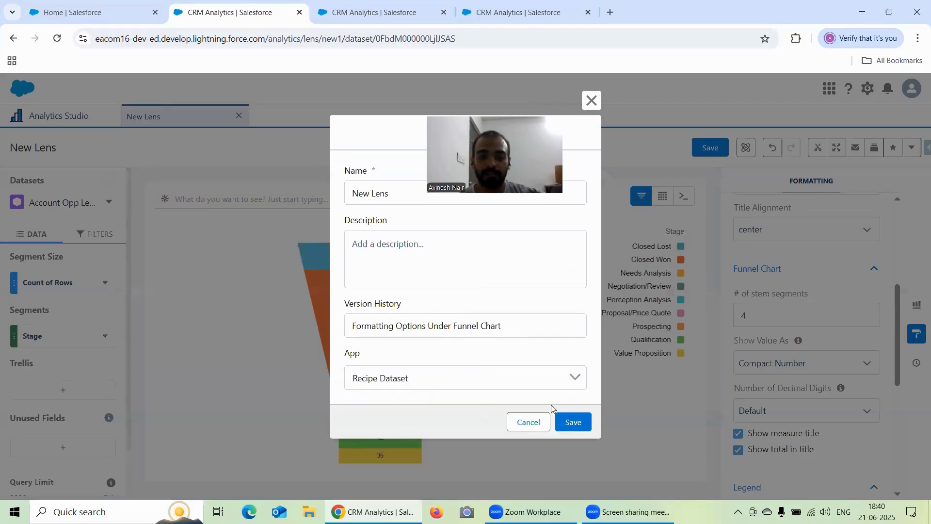
pyautogui.click(570, 424)
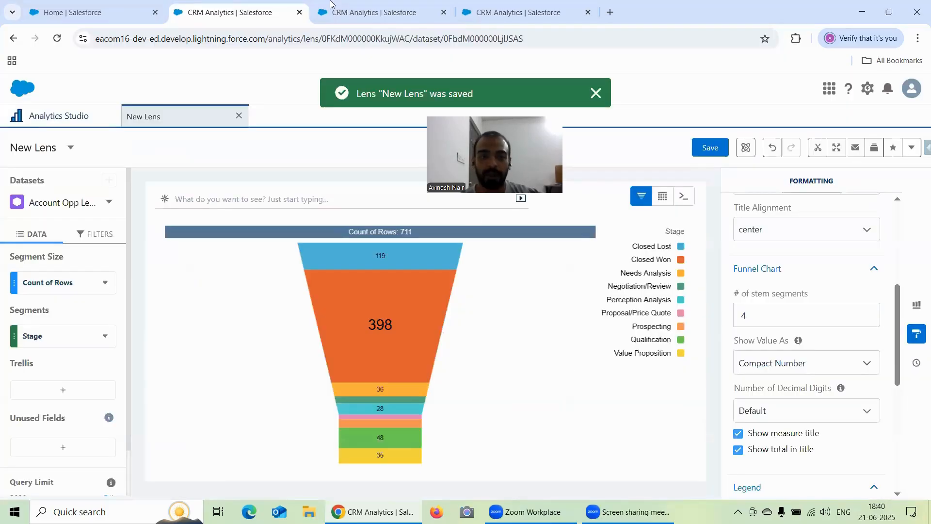
# Switch to the new lens in the next browser tab and make it an Origami chart segmented by Stage.
pyautogui.hotkey('ctrl', 'Tab')
pyautogui.click(916, 307)
pyautogui.scroll(-8, 806, 332)
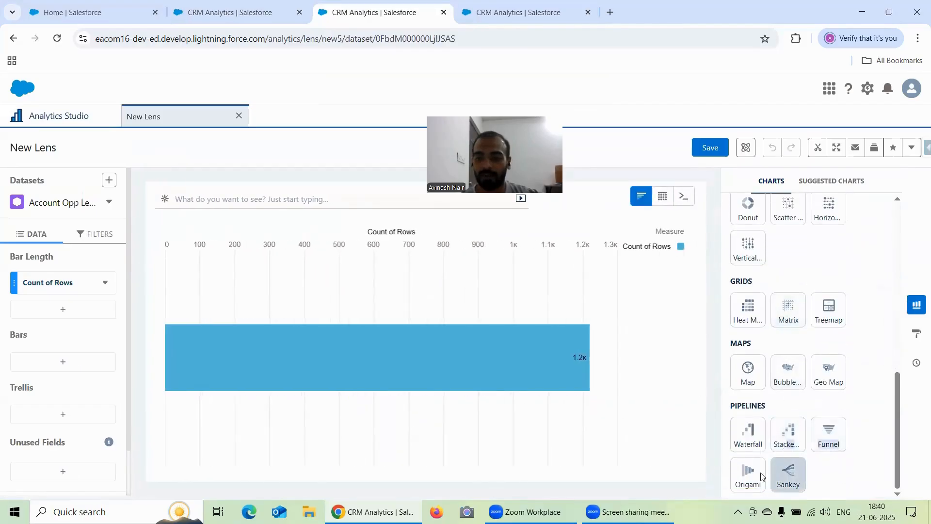
pyautogui.click(747, 474)
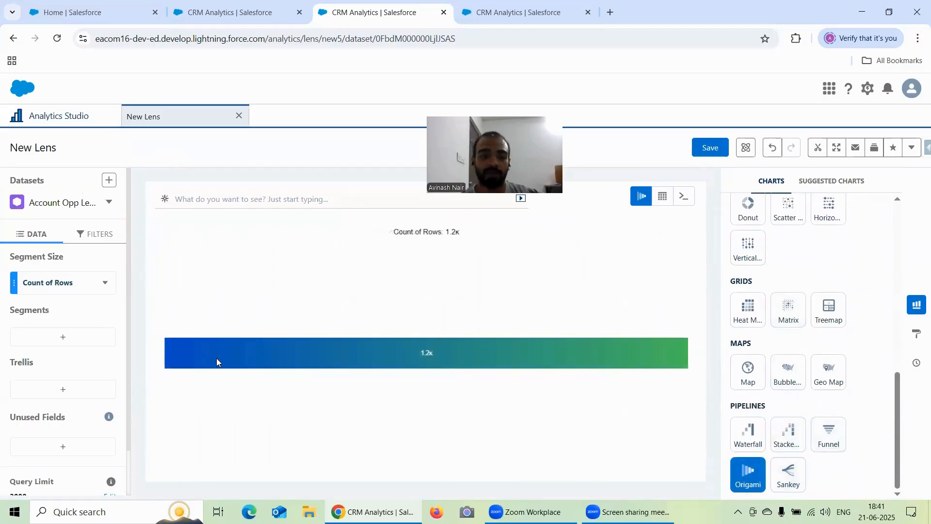
pyautogui.click(56, 339)
pyautogui.scroll(-3, 215, 314)
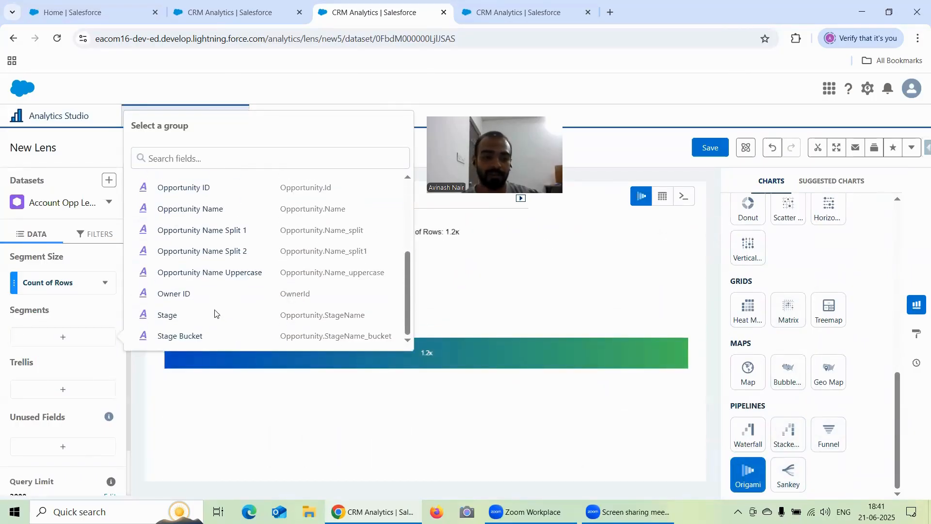
pyautogui.click(166, 316)
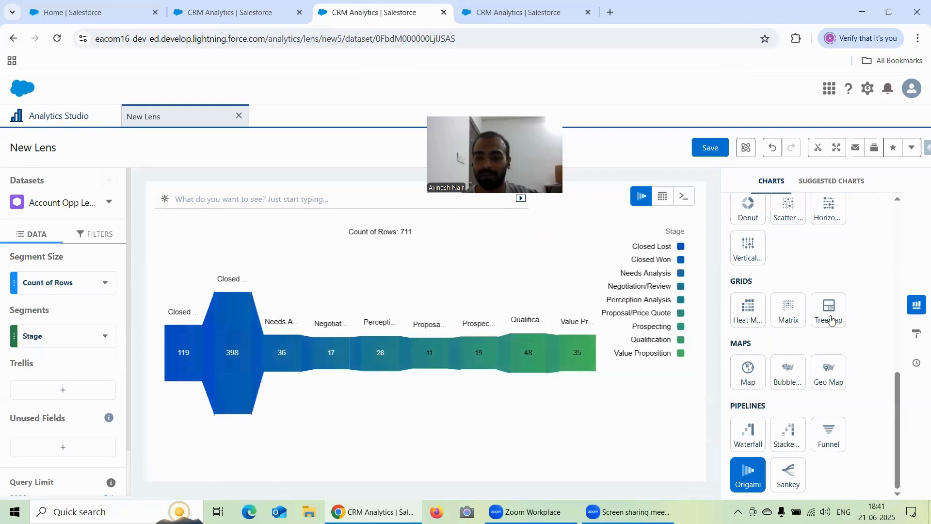
# Expand the Origami Chart formatting section and review the Show Value As choices without changing the selection.
pyautogui.click(916, 334)
pyautogui.scroll(-5, 846, 319)
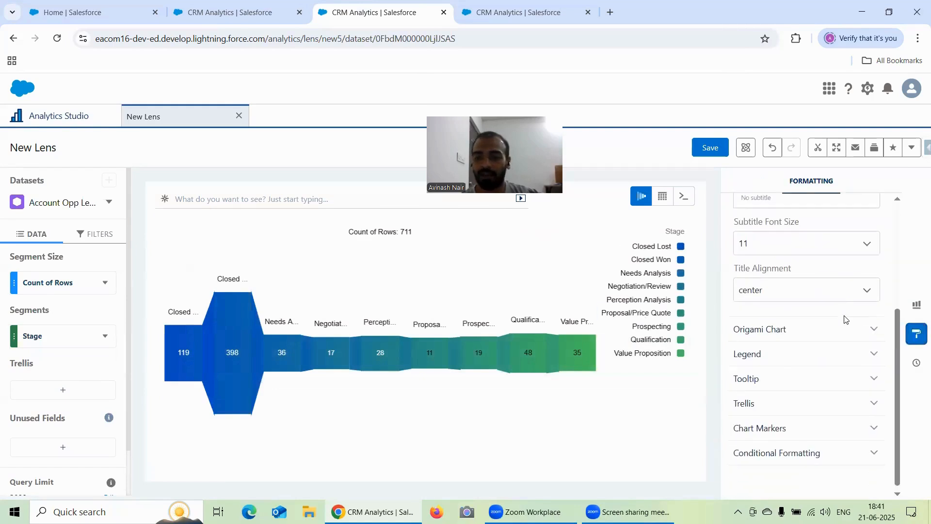
pyautogui.click(764, 329)
pyautogui.scroll(-3, 797, 317)
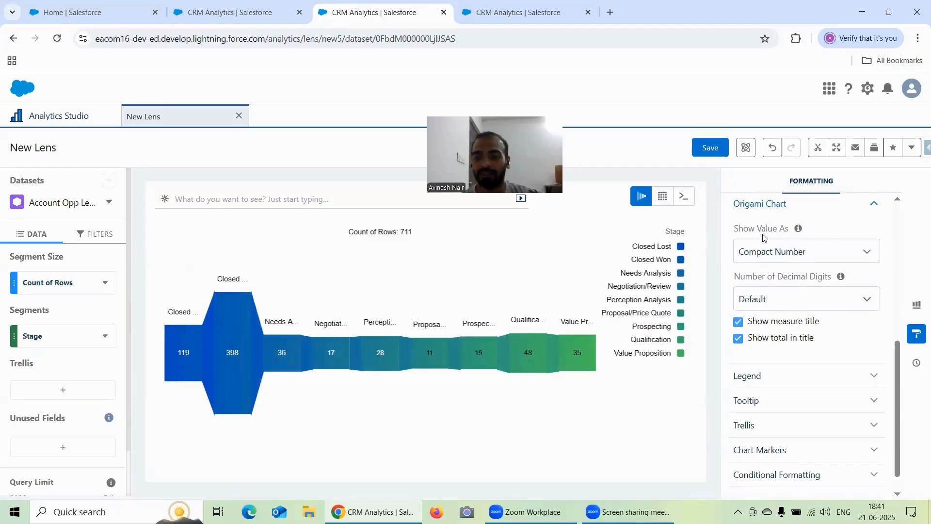
pyautogui.click(770, 256)
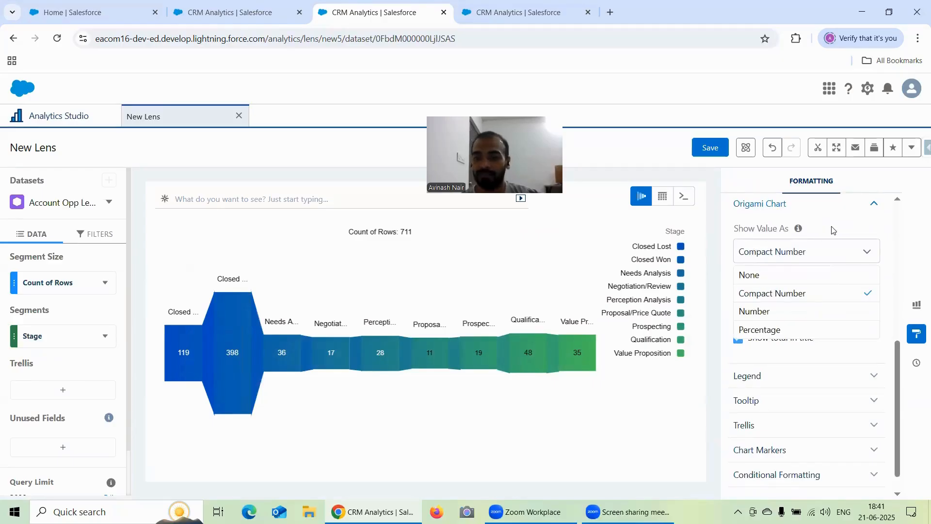
pyautogui.click(834, 231)
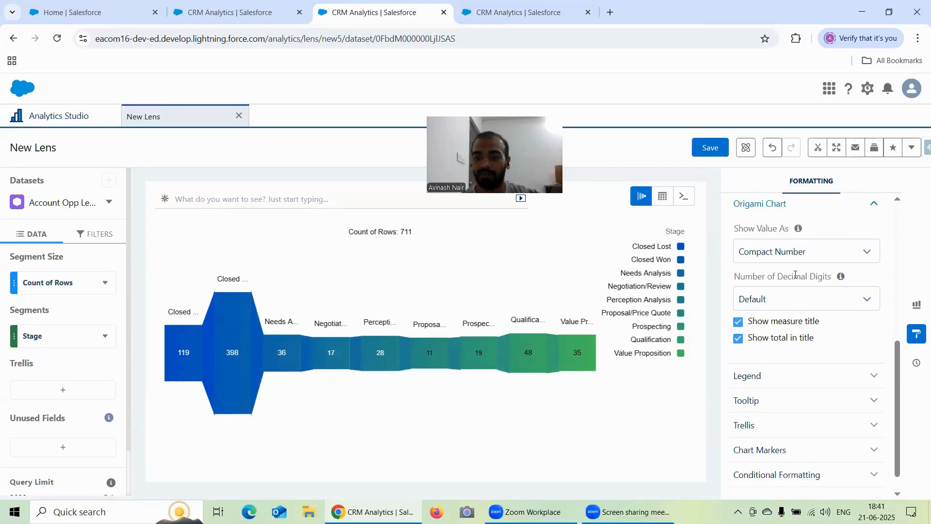
# Try hiding the origami chart's measure title and the total in its title, turning each option back on.
pyautogui.click(737, 324)
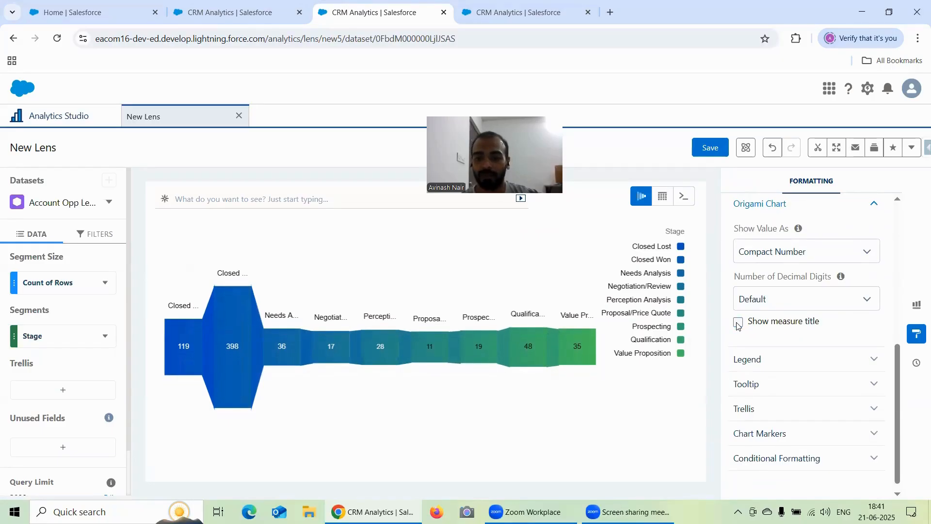
pyautogui.click(738, 324)
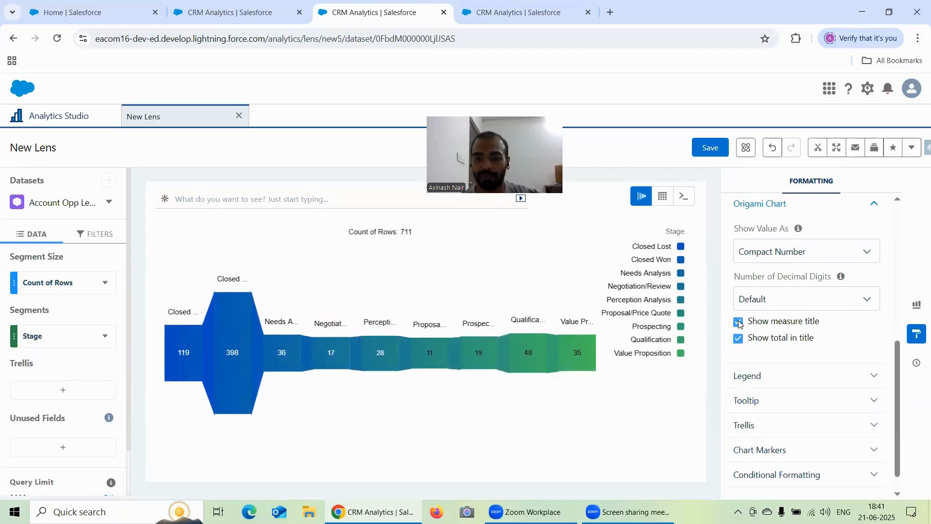
pyautogui.click(739, 323)
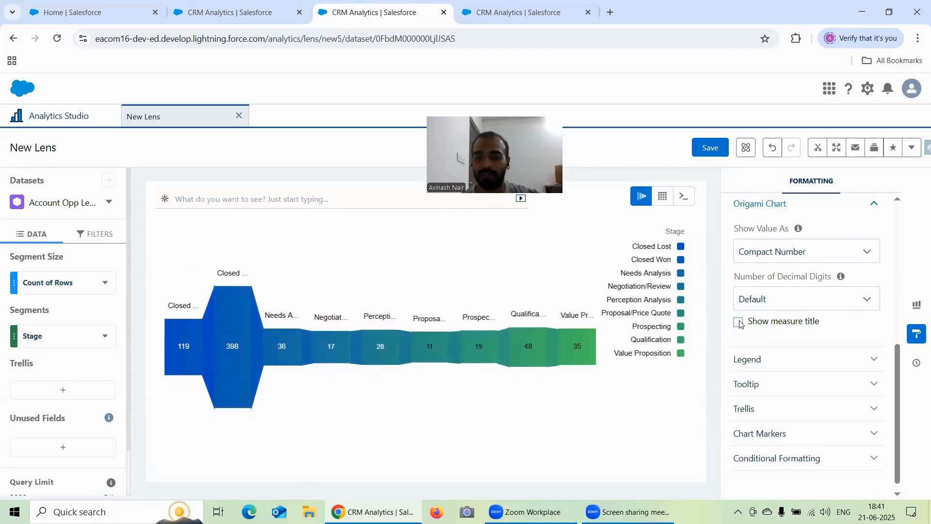
pyautogui.click(739, 323)
pyautogui.click(738, 339)
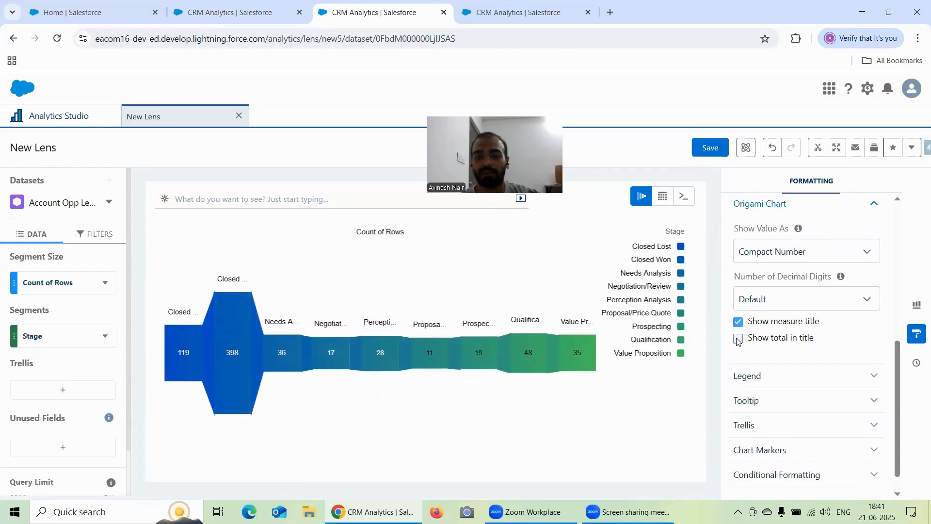
pyautogui.click(738, 339)
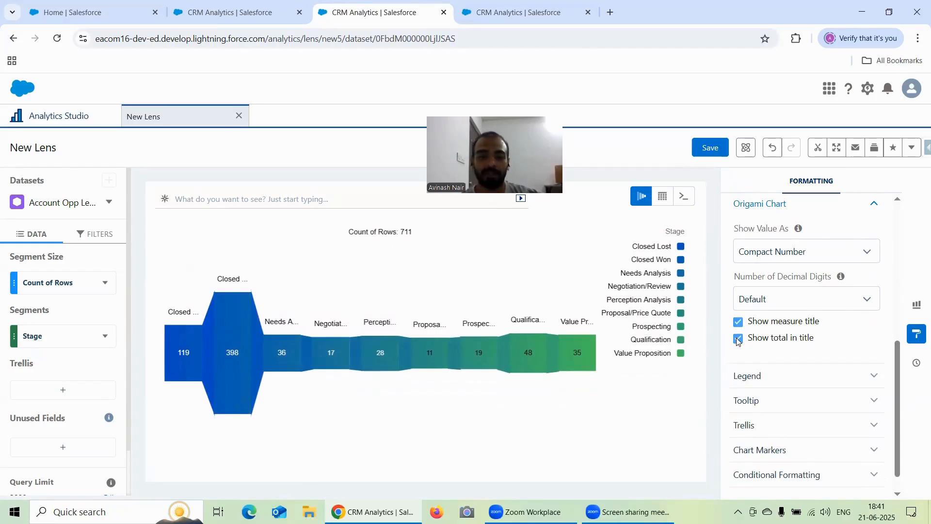
# Save the origami lens as "Formatting Options Under Origami Chart" in the Recipe Dataset app.
pyautogui.click(717, 152)
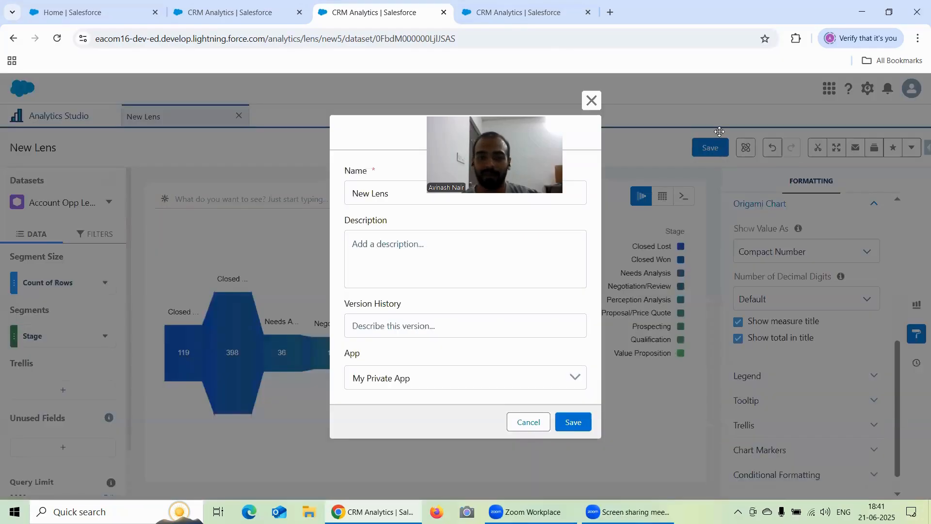
pyautogui.tripleClick(425, 192)
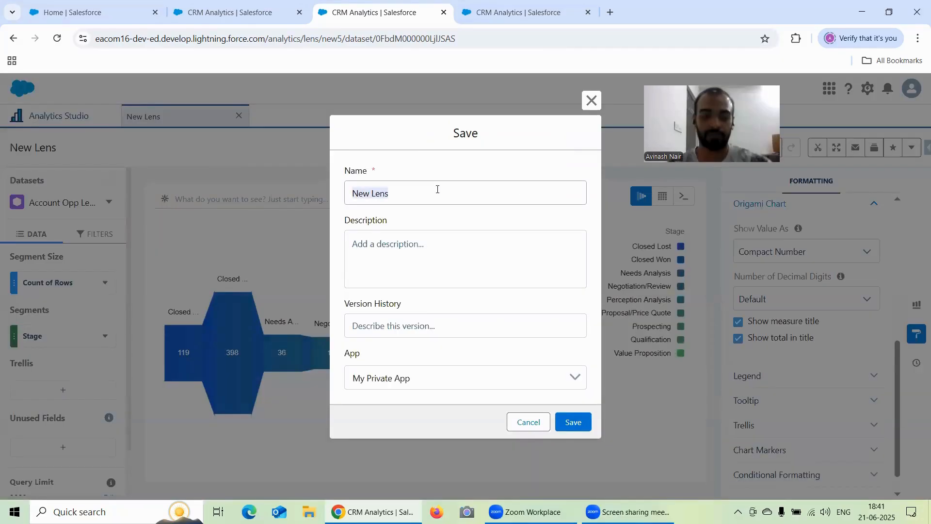
pyautogui.write('Formatt')
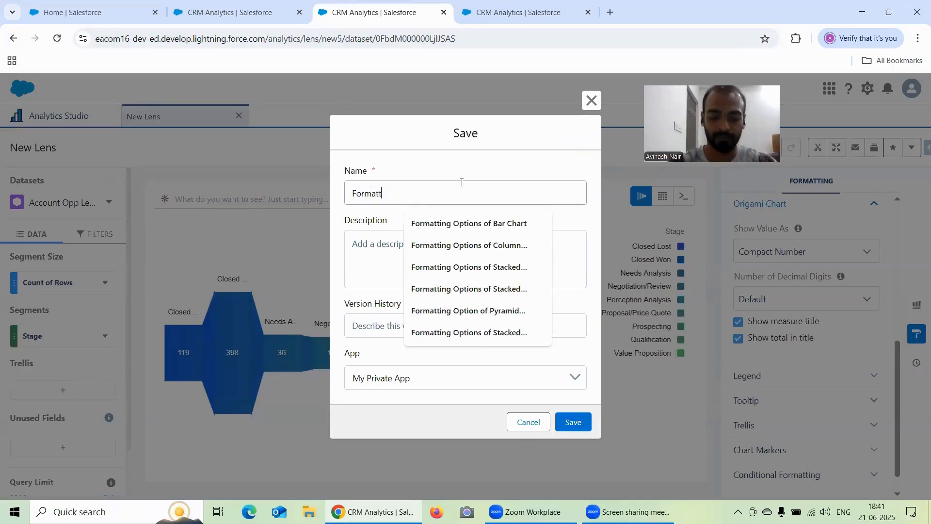
pyautogui.write('ing Options Under')
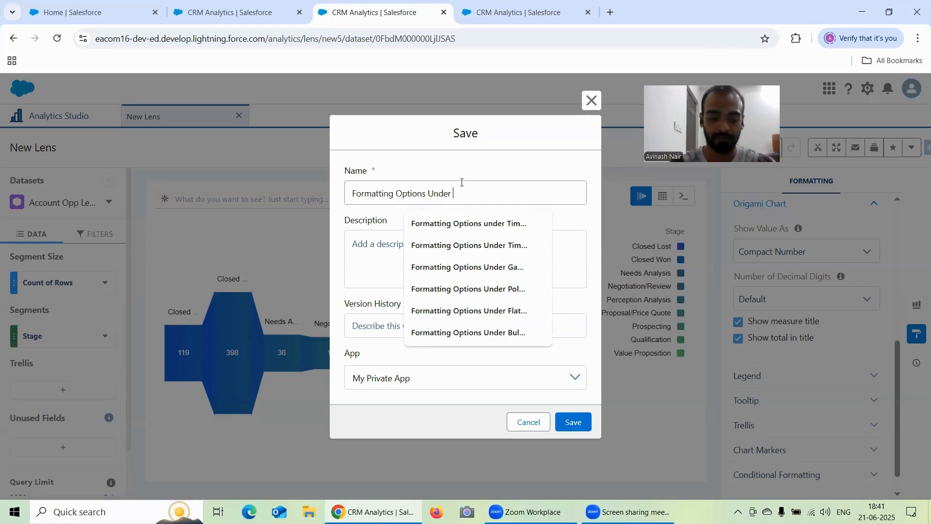
pyautogui.write(' Origami')
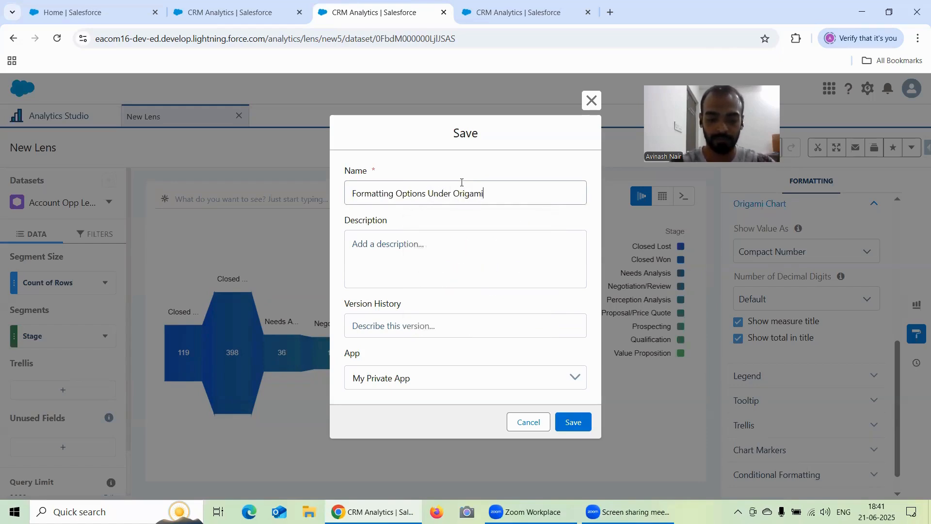
pyautogui.write(' Chart')
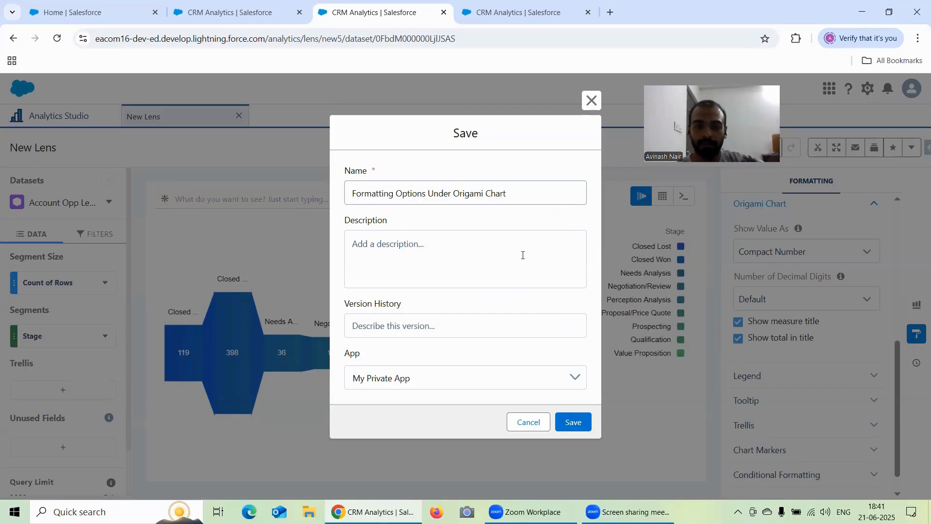
pyautogui.click(433, 383)
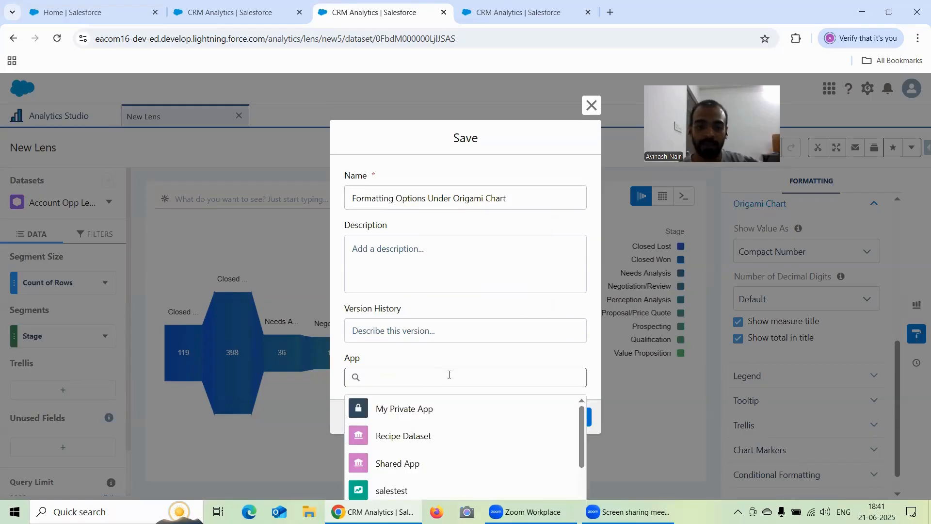
pyautogui.click(430, 438)
pyautogui.click(568, 425)
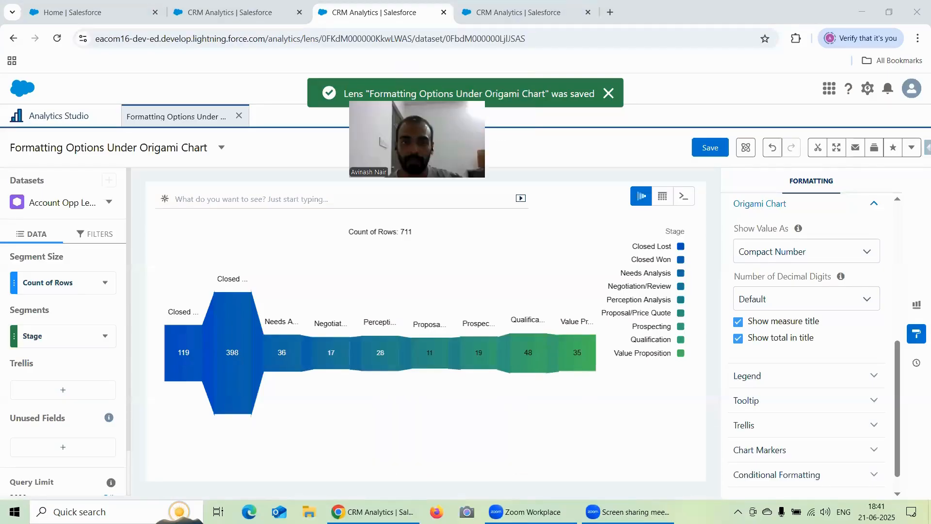
# In the last browser tab, open a new lens on the Account Opp Left Join dataset and set its chart type to Sankey.
pyautogui.hotkey('ctrl', 'Tab')
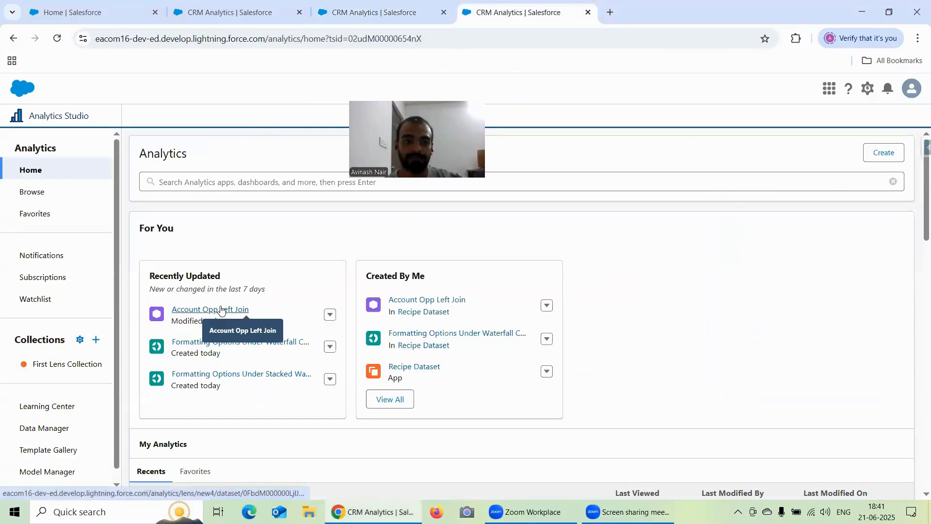
pyautogui.click(218, 307)
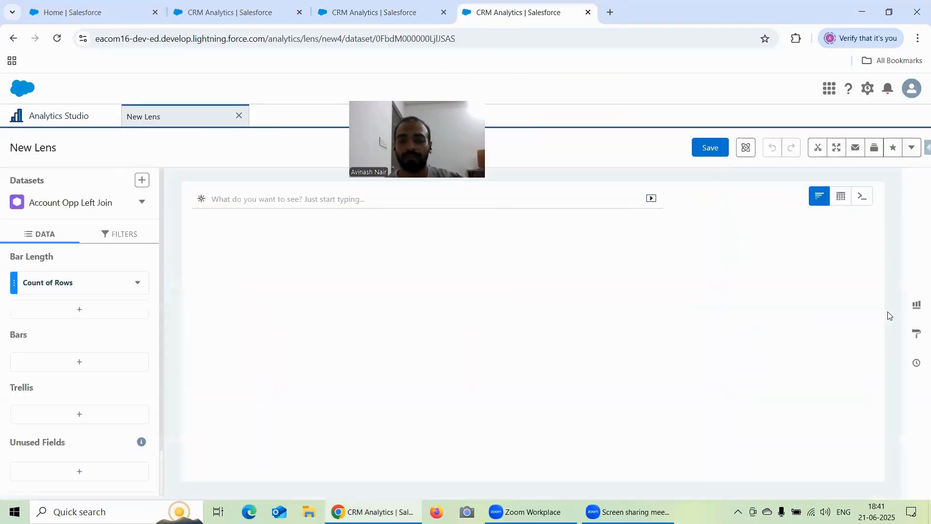
pyautogui.click(916, 305)
pyautogui.scroll(-10, 799, 336)
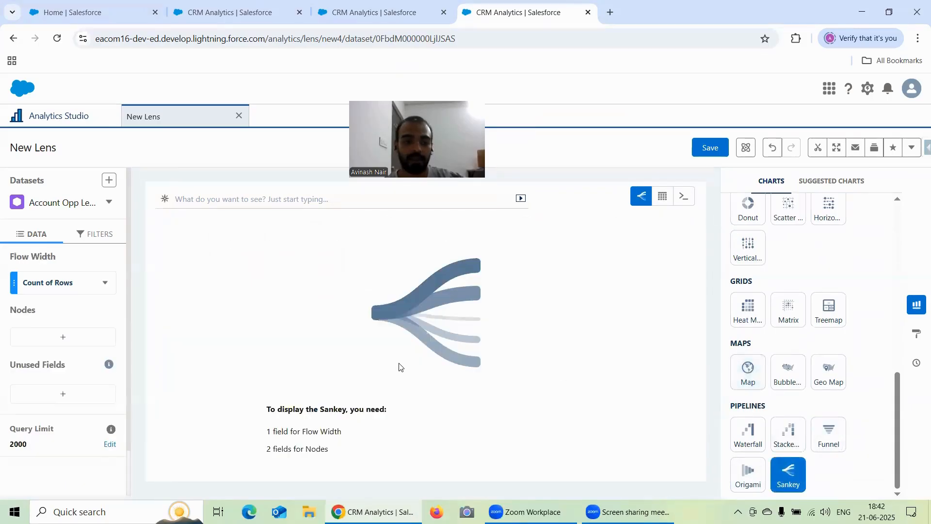
# Copy the Sankey chart's field requirements to the end of the training session notes in Notepad++ and return to CRM Analytics.
pyautogui.moveTo(343, 455); pyautogui.dragTo(247, 413)
pyautogui.hotkey('ctrl', 'c')
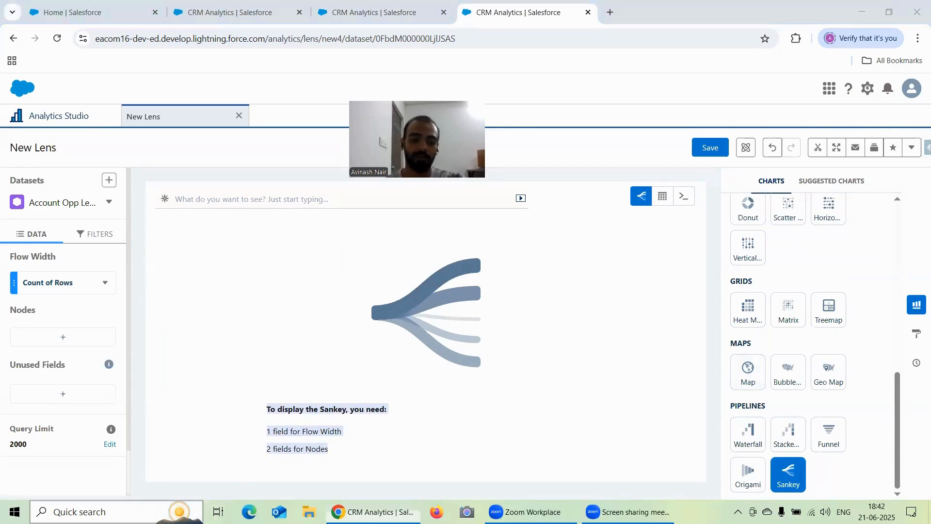
pyautogui.click(160, 511)
pyautogui.write('Note')
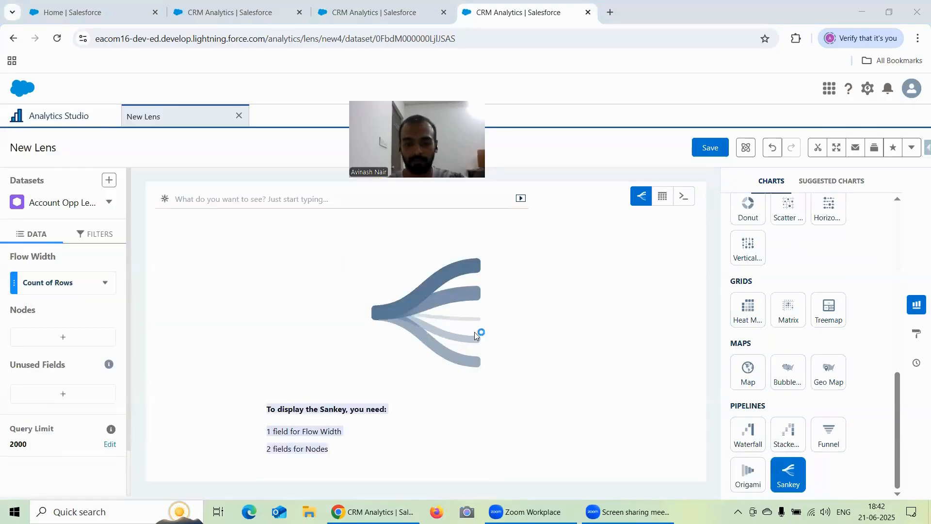
pyautogui.press('Return')
pyautogui.press('Return')
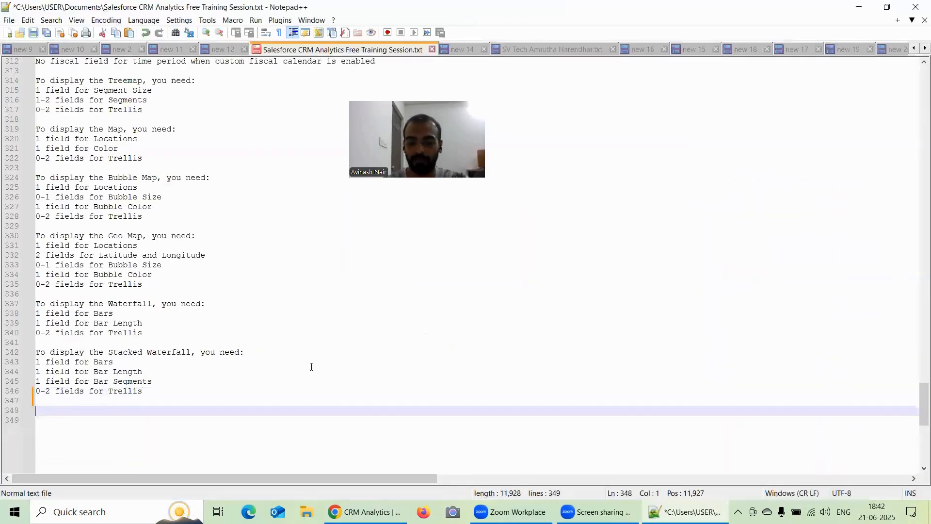
pyautogui.hotkey('ctrl', 'v')
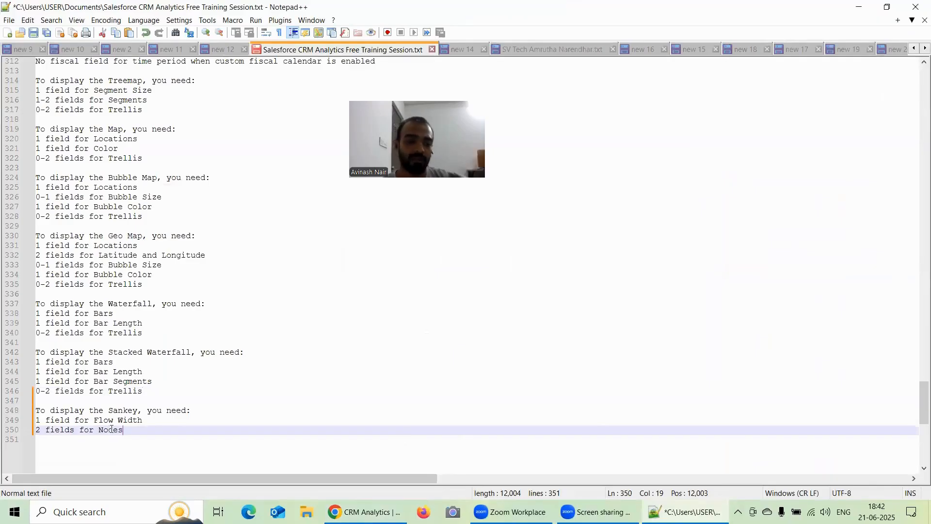
pyautogui.click(371, 511)
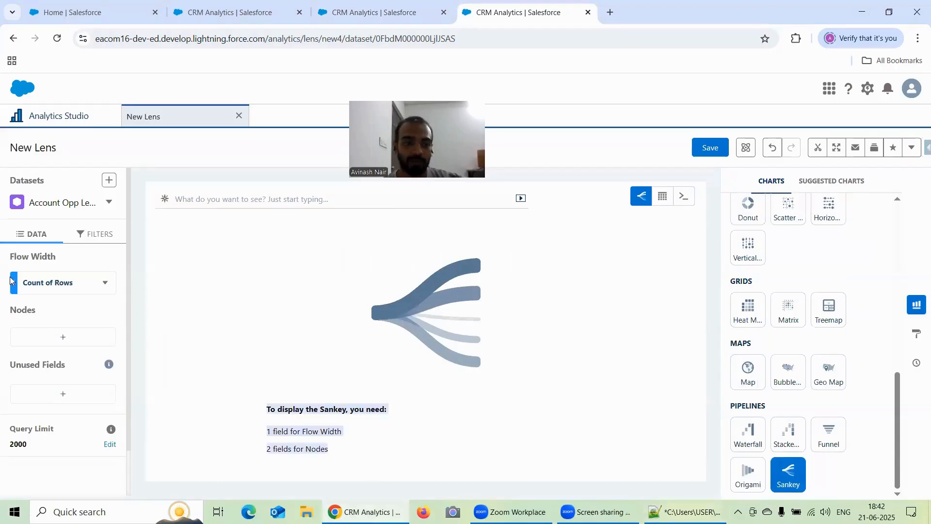
# Add Stage and Stage Bucket as the two nodes of the Sankey chart.
pyautogui.click(49, 337)
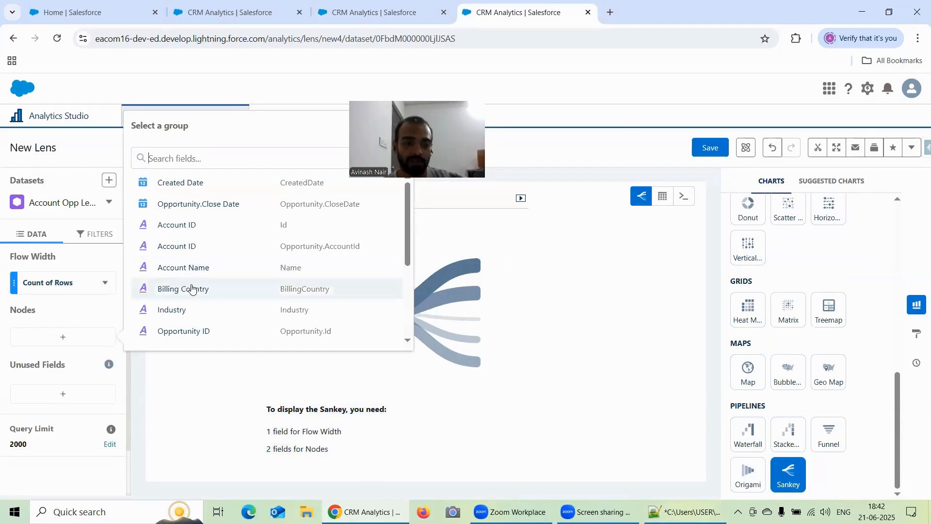
pyautogui.scroll(-2, 212, 268)
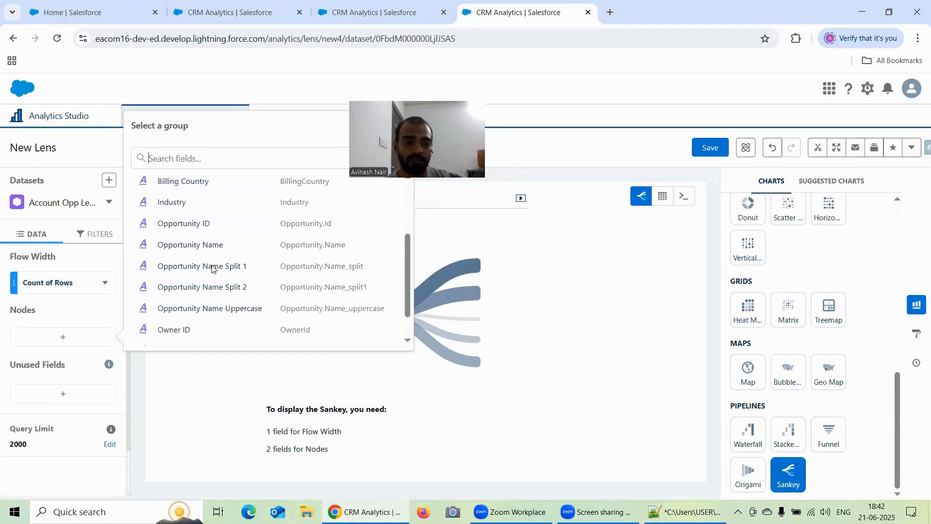
pyautogui.scroll(-2, 212, 268)
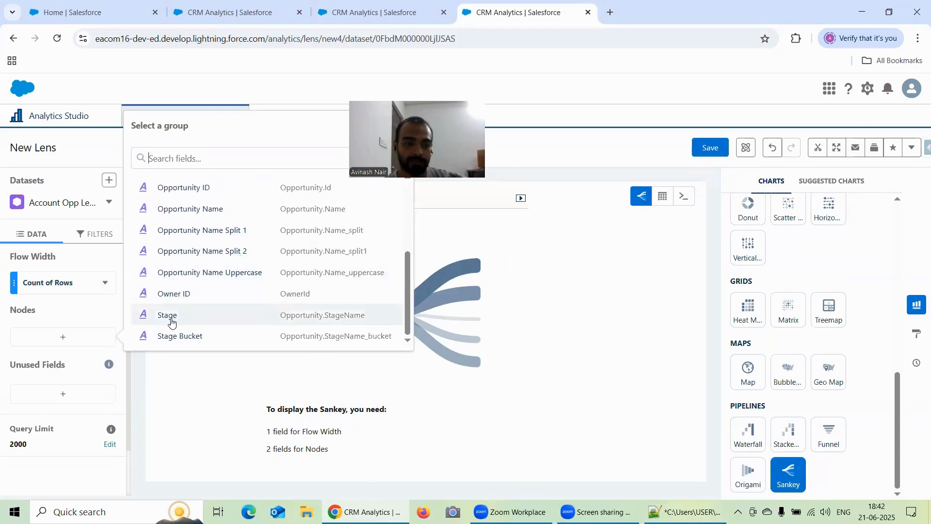
pyautogui.click(171, 322)
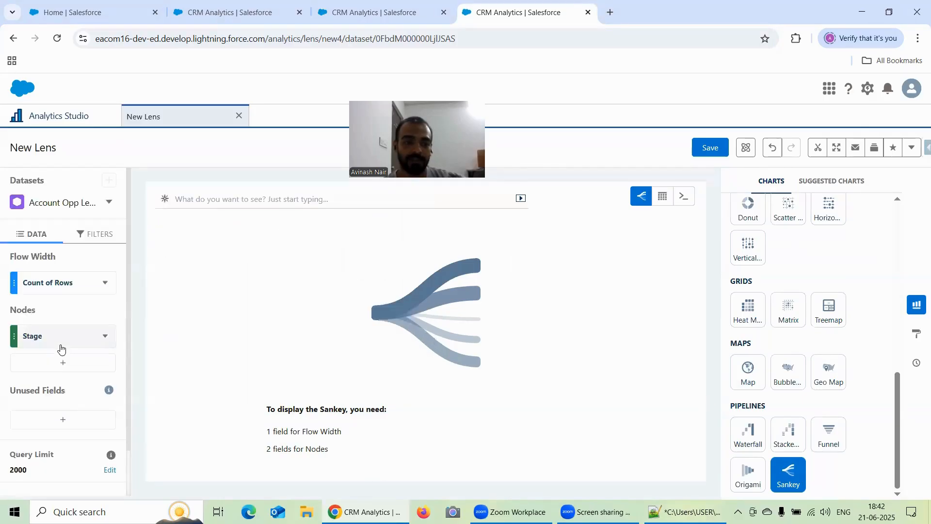
pyautogui.click(63, 366)
pyautogui.scroll(-5, 184, 271)
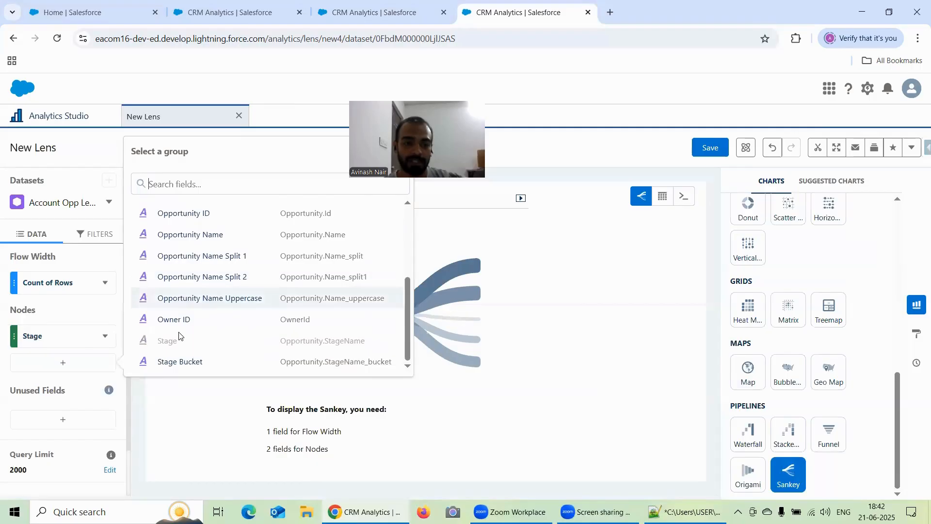
pyautogui.click(181, 362)
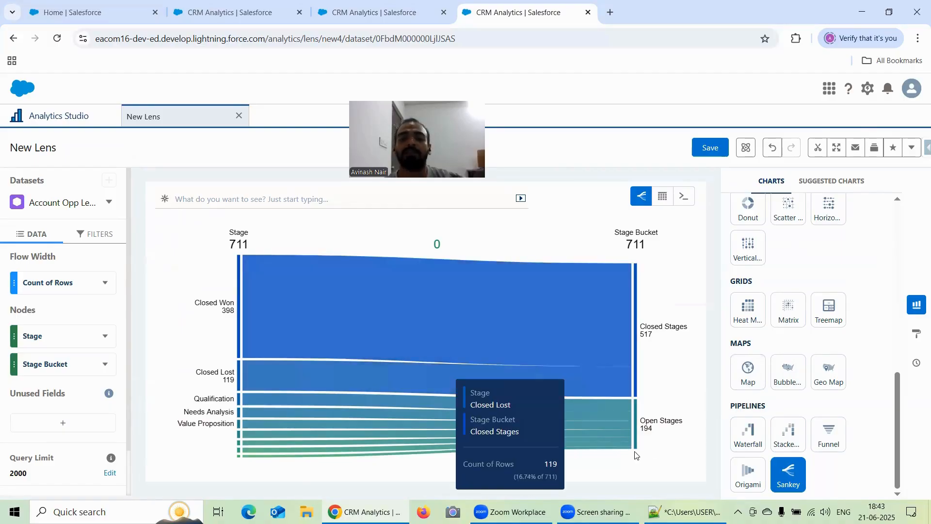
# Try Industry as the first node in place of Stage, inspect the flows, and undo the change.
pyautogui.click(46, 363)
pyautogui.click(47, 336)
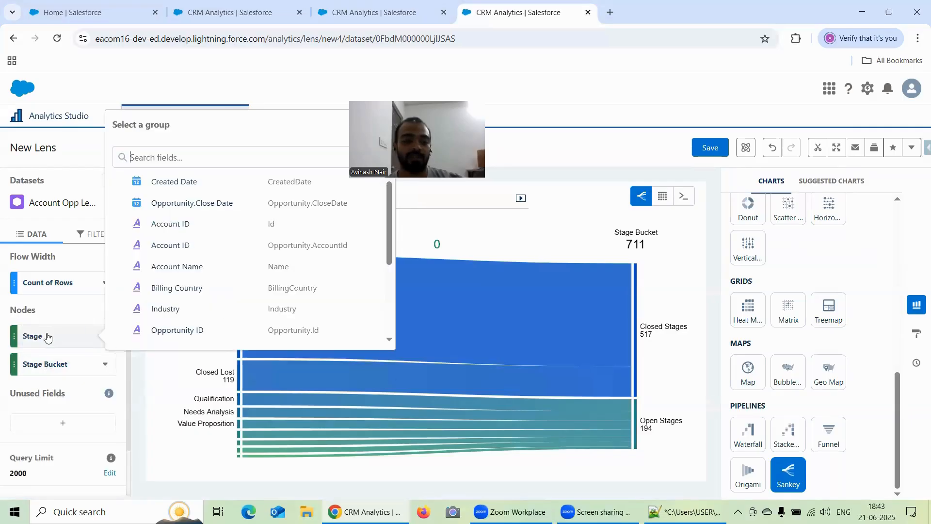
pyautogui.scroll(-3, 197, 267)
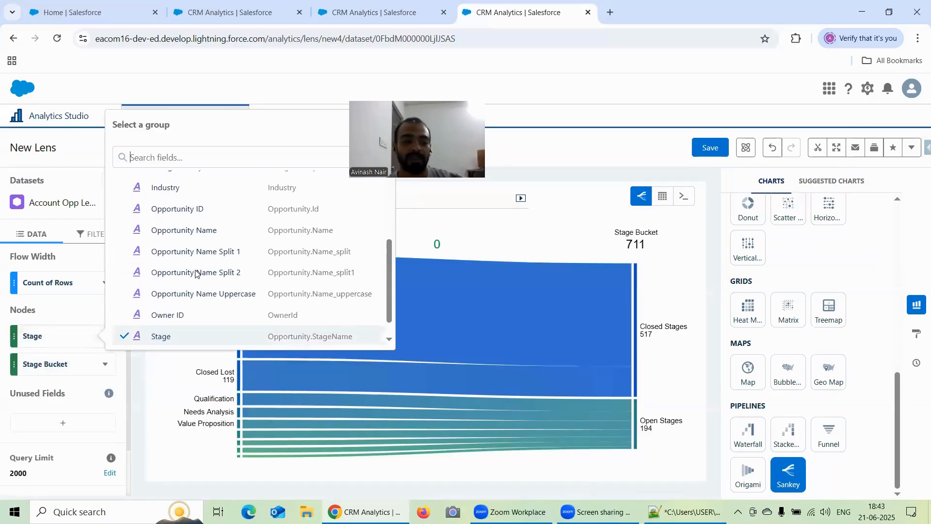
pyautogui.click(160, 188)
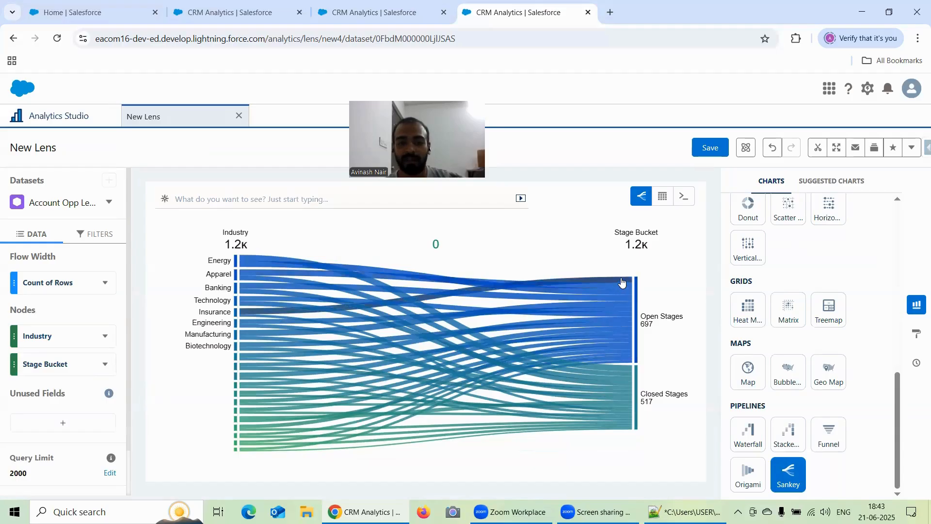
pyautogui.moveTo(622, 282)
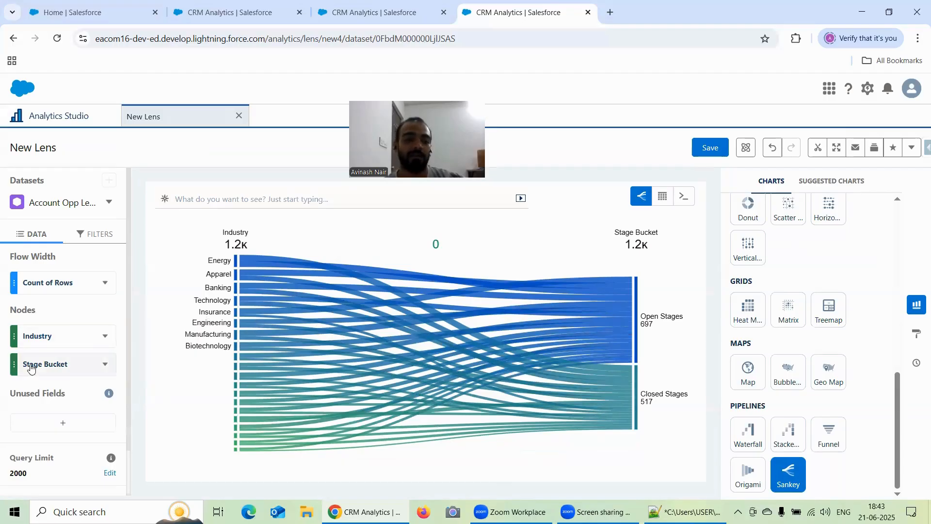
pyautogui.click(773, 147)
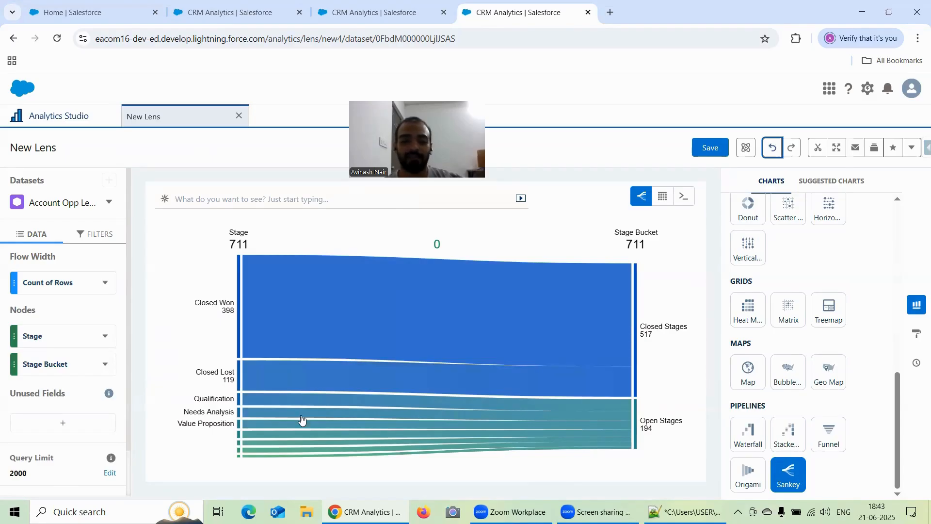
# In the Sankey chart's formatting options, try hiding the dimension labels and the totals, turning each option back on.
pyautogui.scroll(-1, 66, 387)
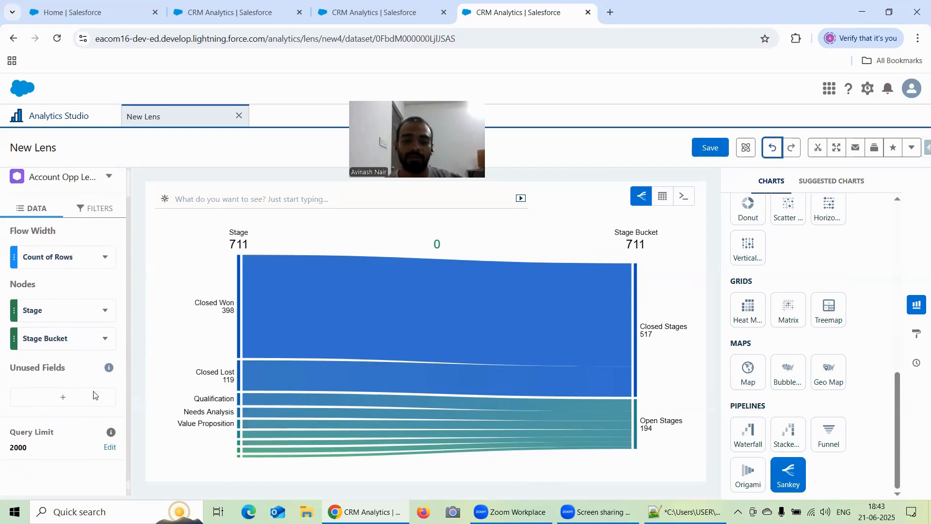
pyautogui.scroll(1, 93, 395)
pyautogui.click(917, 333)
pyautogui.scroll(-2, 821, 343)
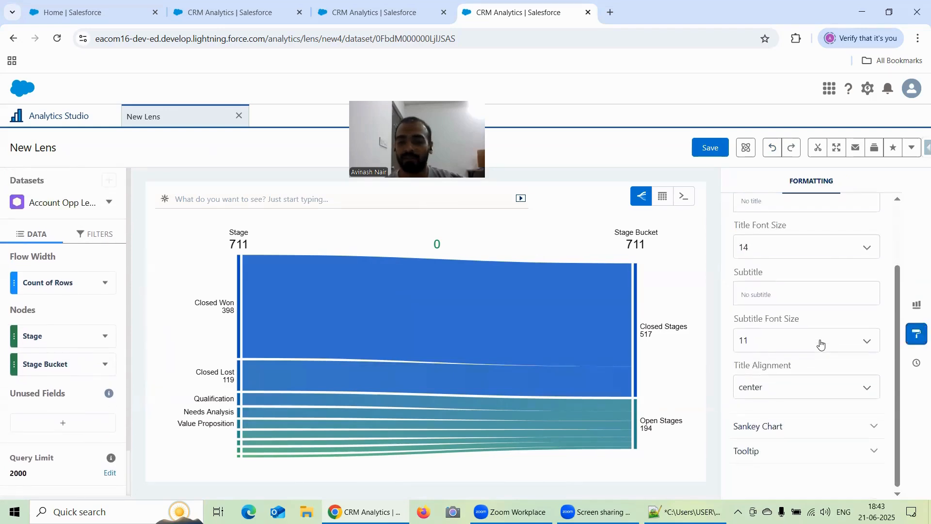
pyautogui.click(776, 426)
pyautogui.scroll(-3, 805, 362)
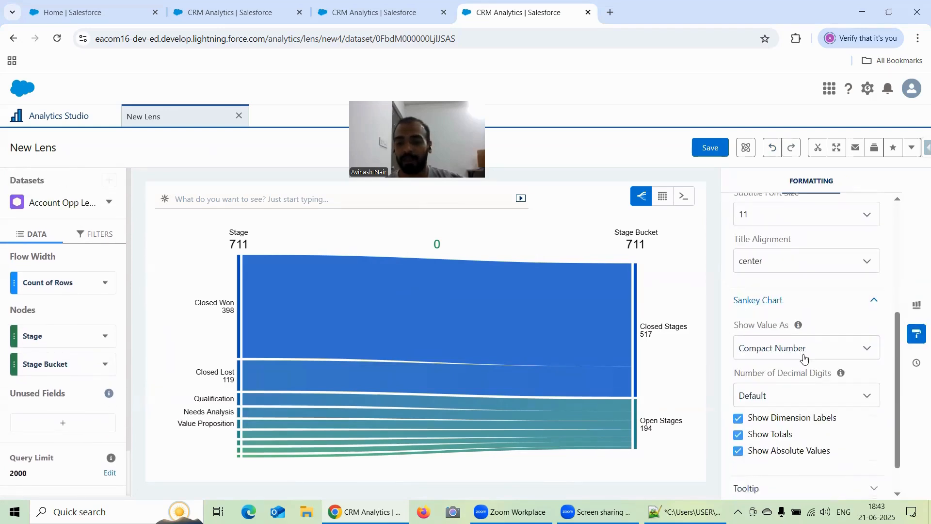
pyautogui.scroll(-1, 804, 358)
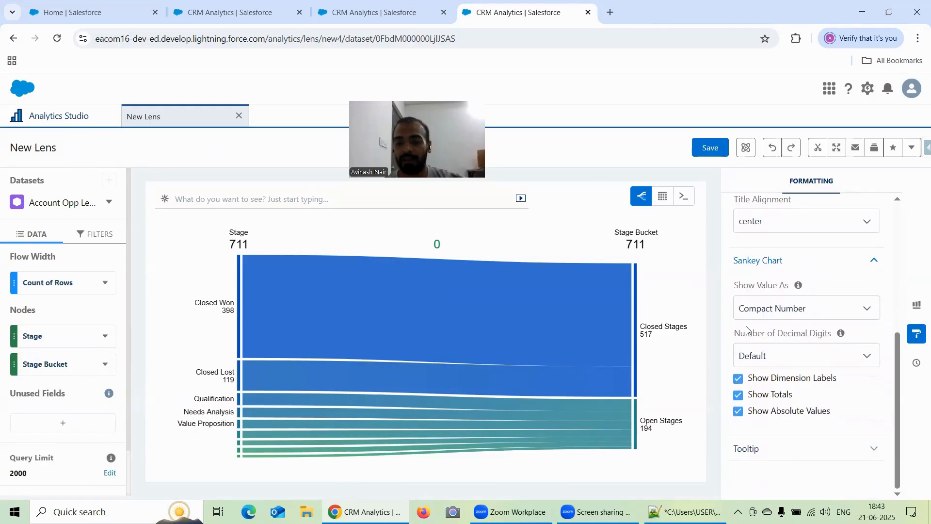
pyautogui.click(738, 379)
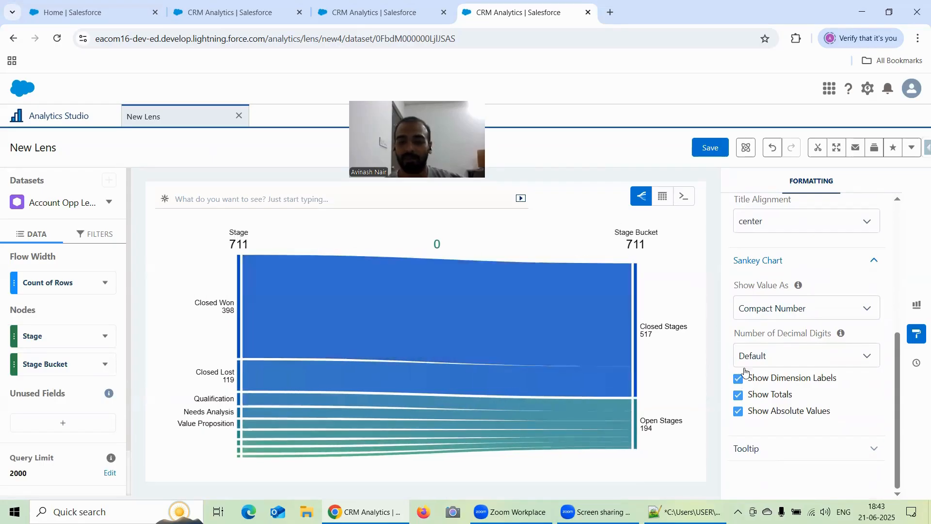
pyautogui.click(738, 379)
pyautogui.click(738, 379)
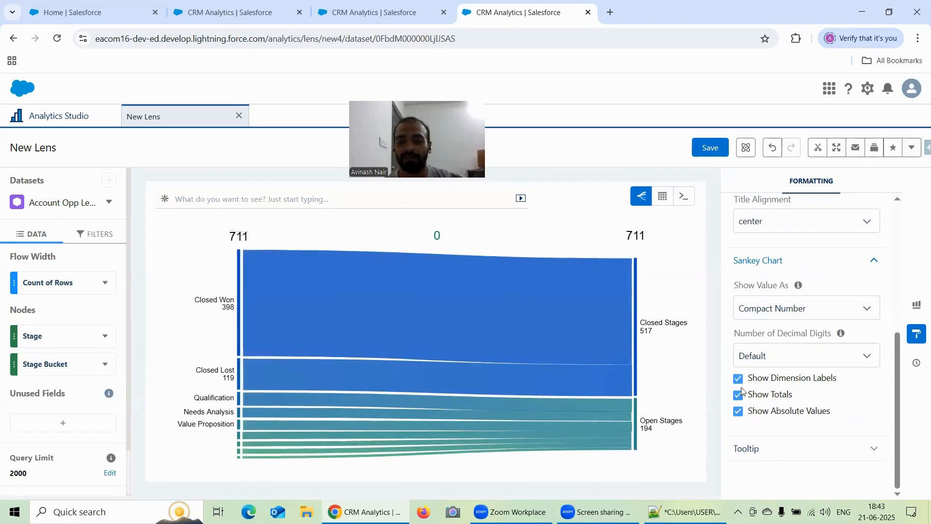
pyautogui.click(738, 396)
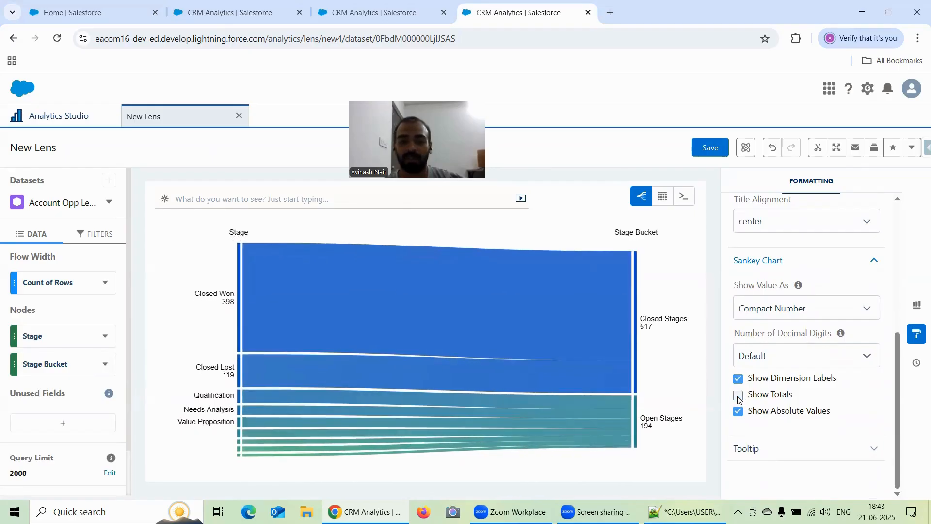
pyautogui.click(738, 396)
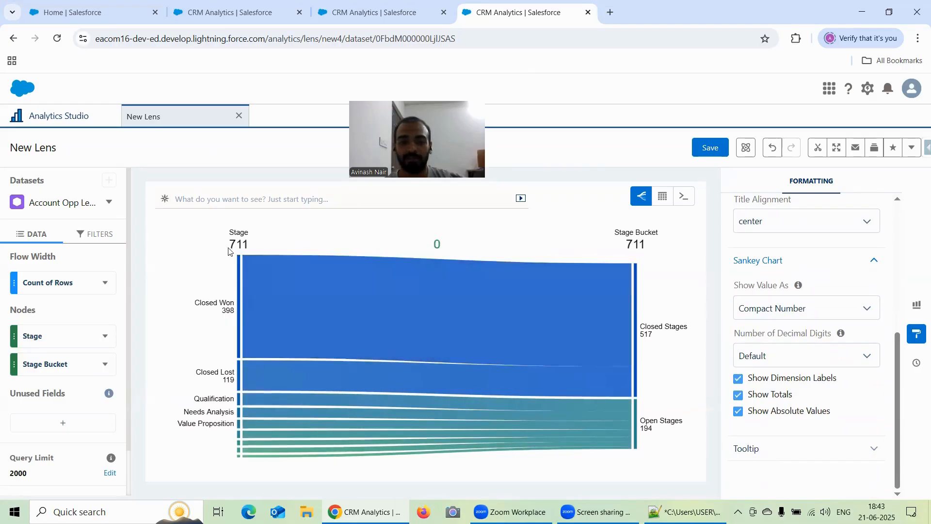
# Turn off the chart's absolute values and view the Show Value As choices, keeping Compact Number.
pyautogui.click(738, 412)
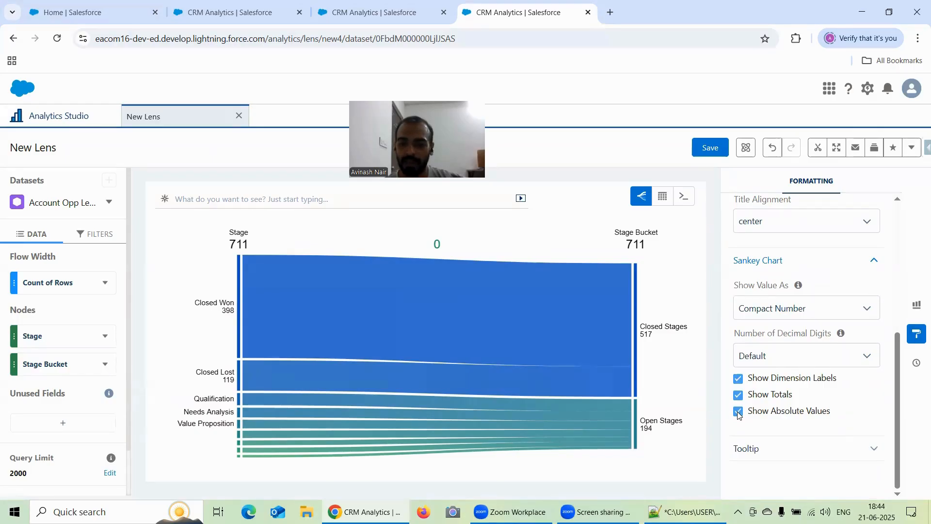
pyautogui.click(799, 310)
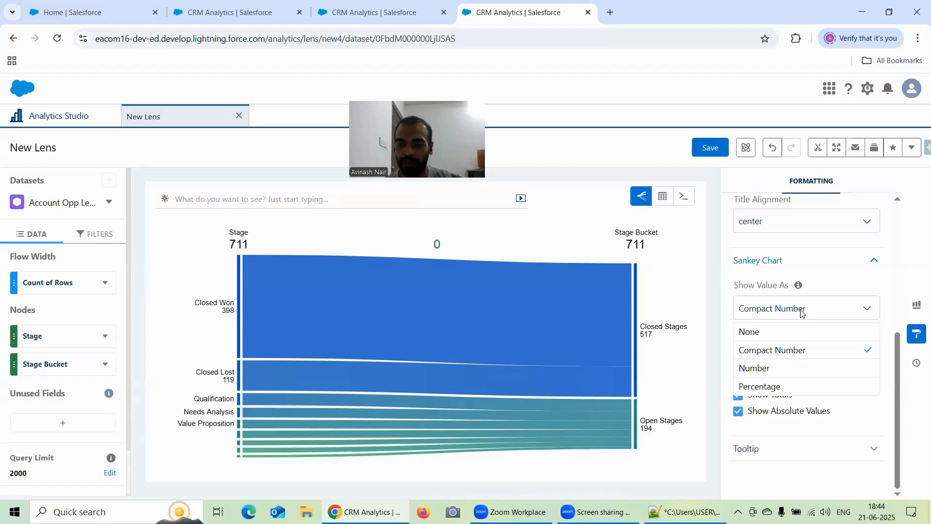
pyautogui.click(802, 309)
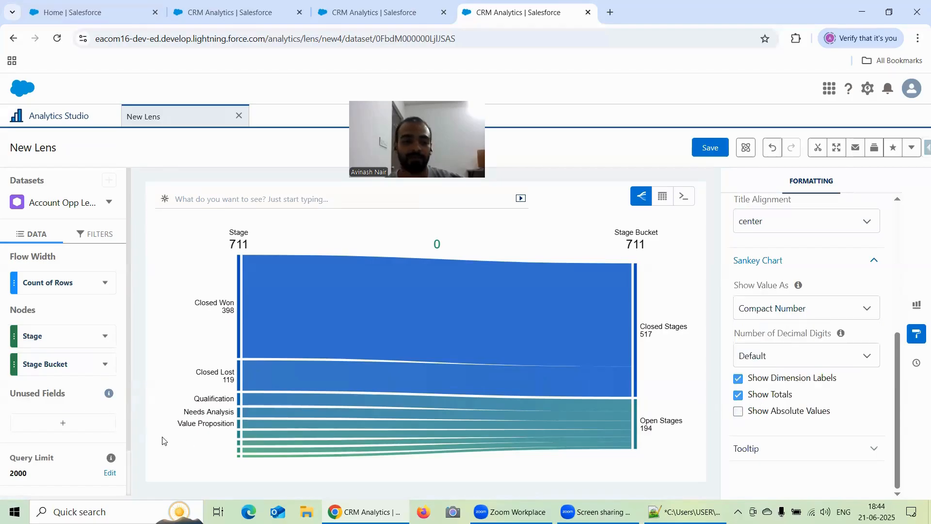
# Try Industry as the second node while toggling the absolute values option, and set the node back to Stage Bucket.
pyautogui.click(74, 367)
pyautogui.scroll(-3, 170, 301)
pyautogui.scroll(2, 160, 305)
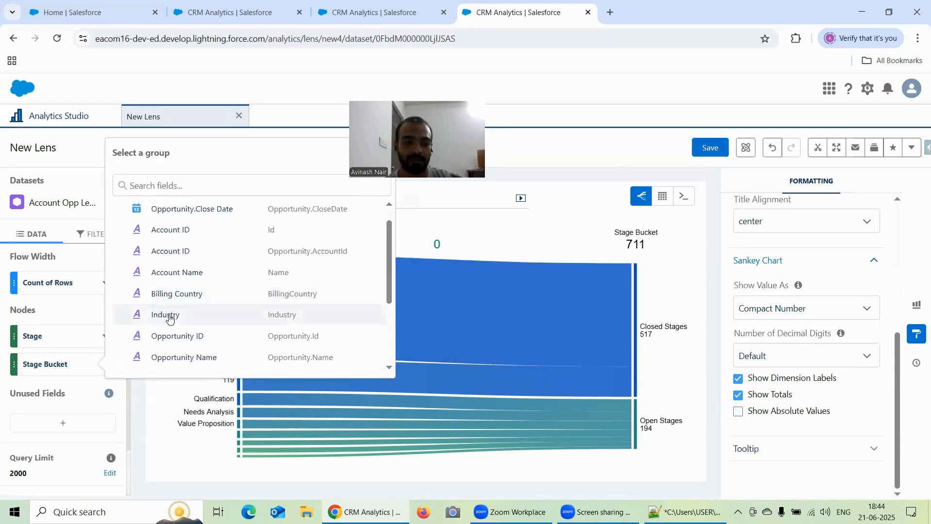
pyautogui.click(169, 316)
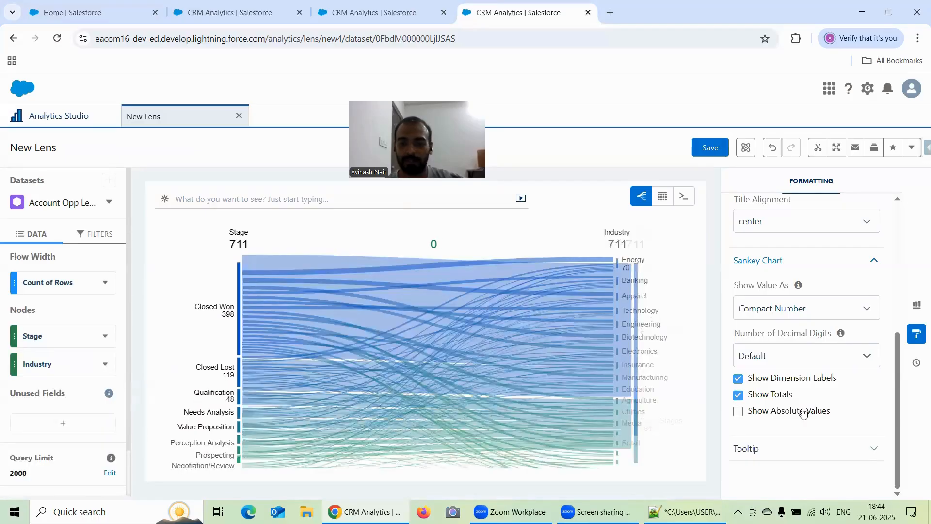
pyautogui.click(737, 412)
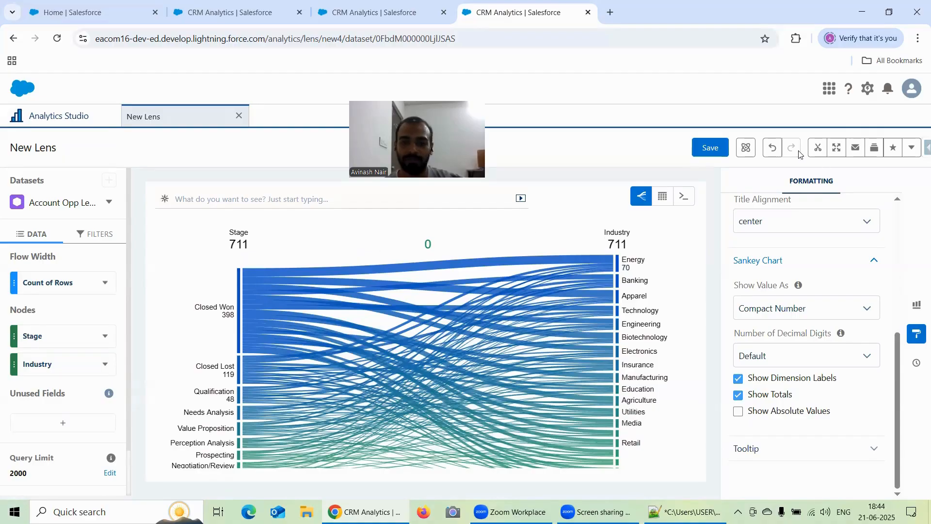
pyautogui.click(774, 149)
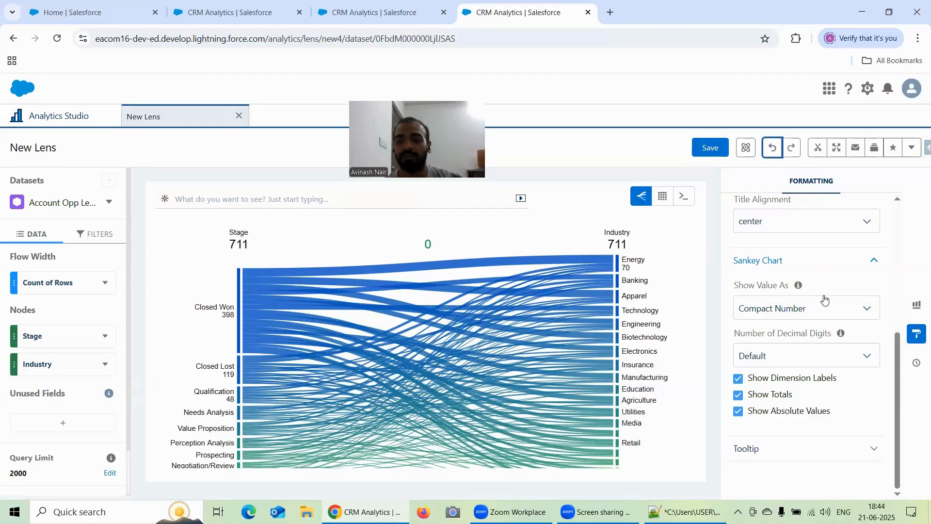
pyautogui.click(768, 151)
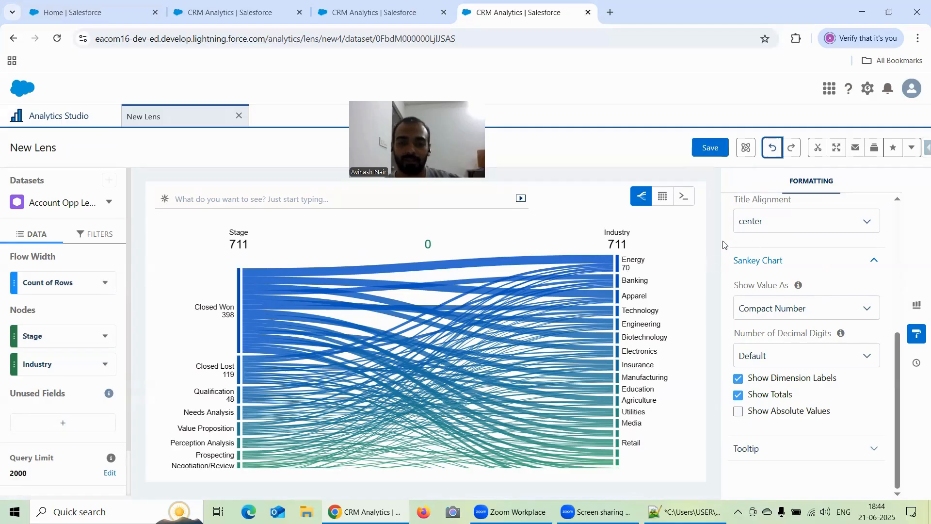
pyautogui.click(26, 372)
pyautogui.scroll(-5, 180, 359)
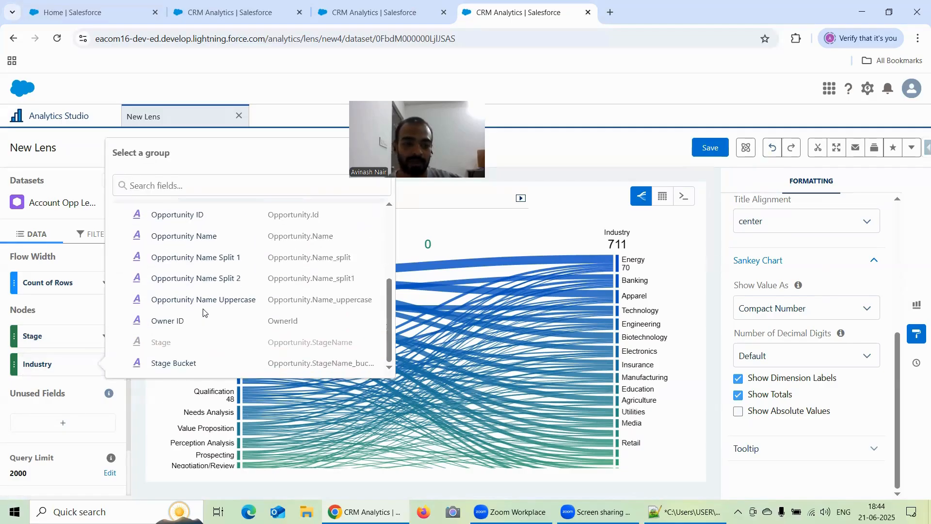
pyautogui.click(182, 365)
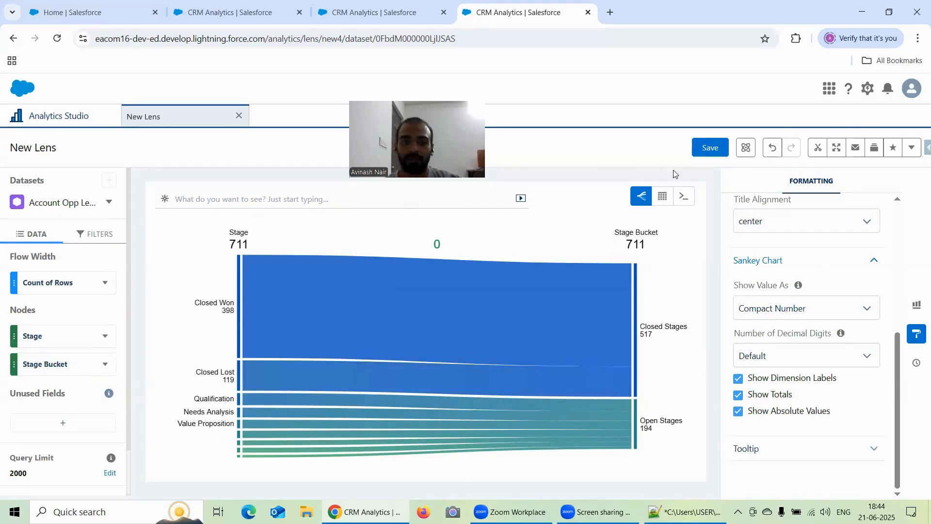
# Save the Sankey chart lens as "Formatting Options Under Sankey Chart" in the Recipe Dataset app.
pyautogui.click(707, 149)
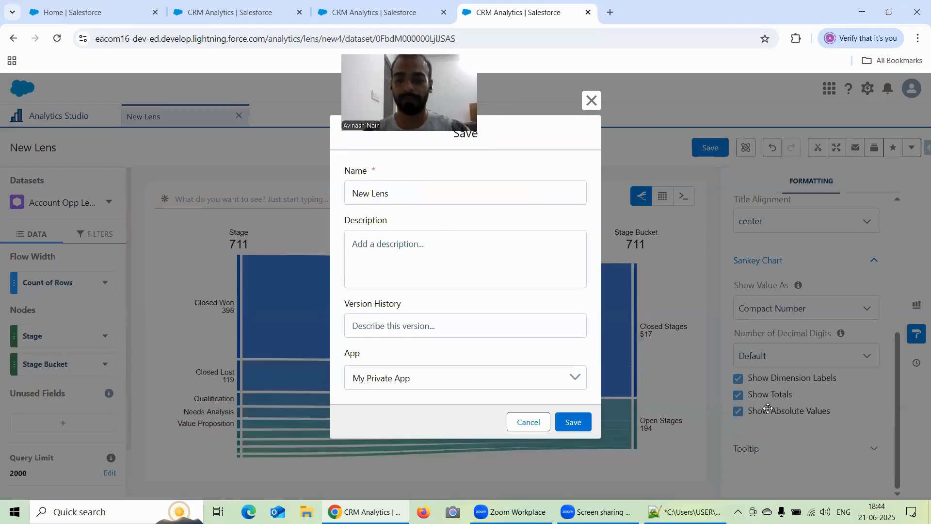
pyautogui.tripleClick(429, 183)
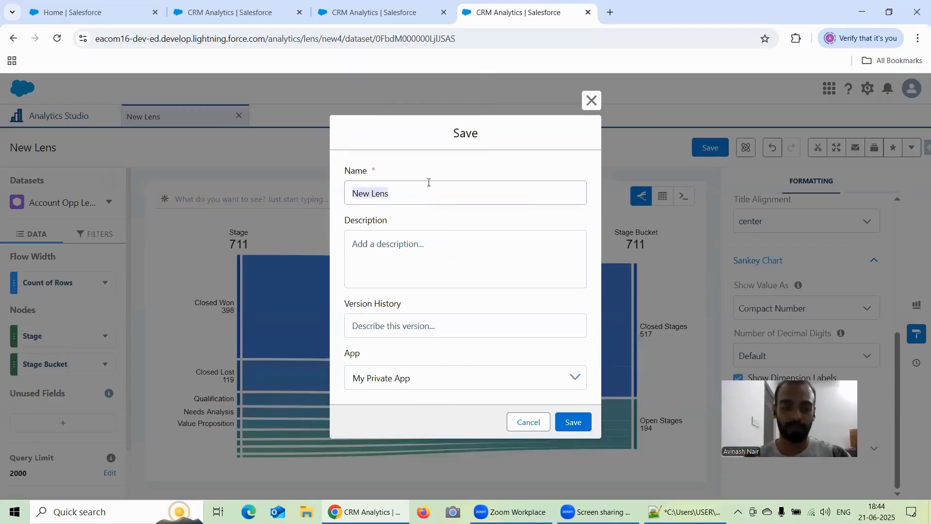
pyautogui.write('Formatt')
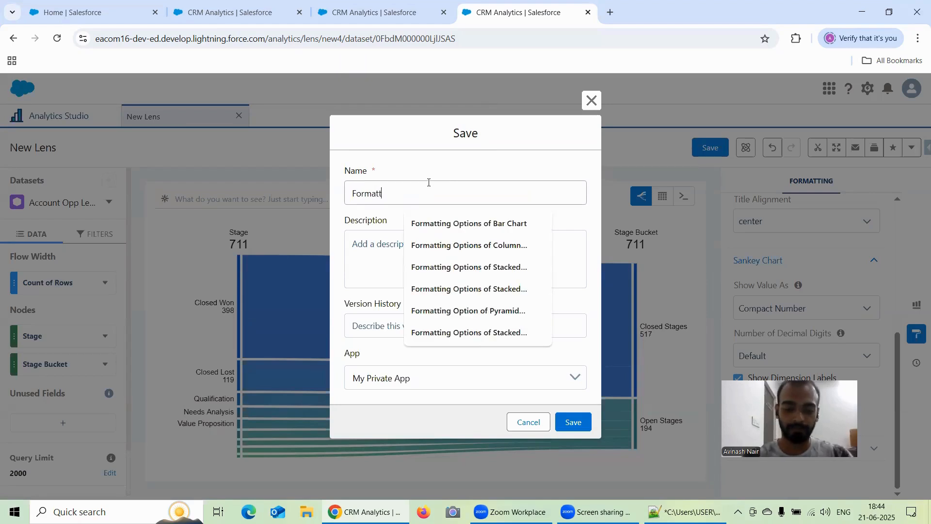
pyautogui.write('ing Optio')
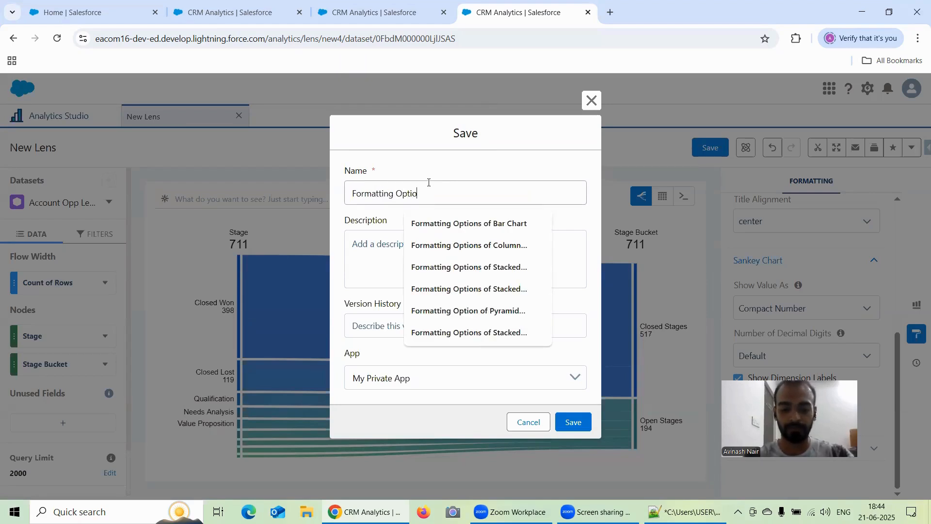
pyautogui.write('ns Under ')
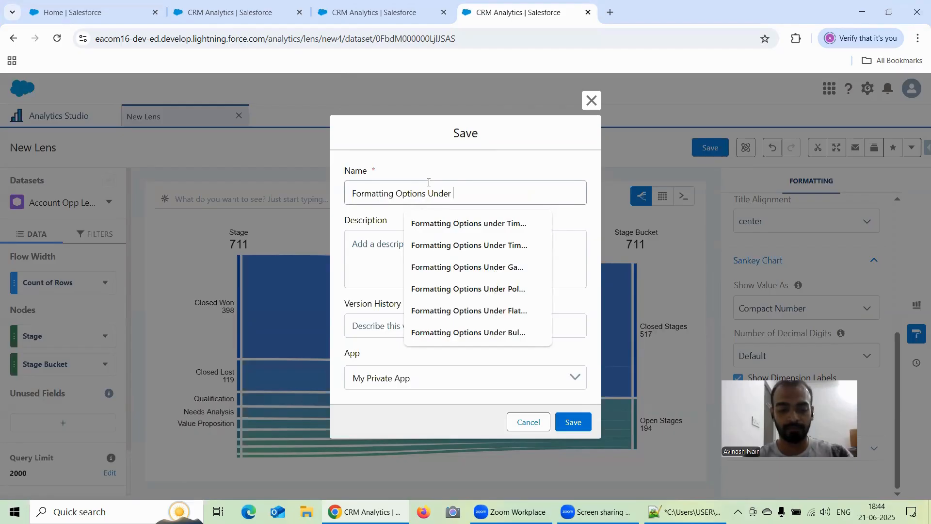
pyautogui.write('Sankey Chart')
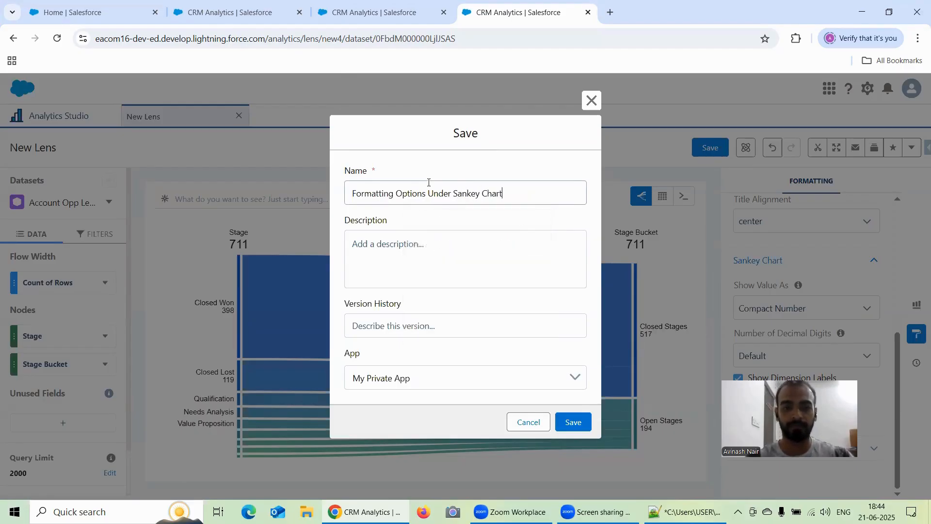
pyautogui.click(420, 370)
pyautogui.click(413, 435)
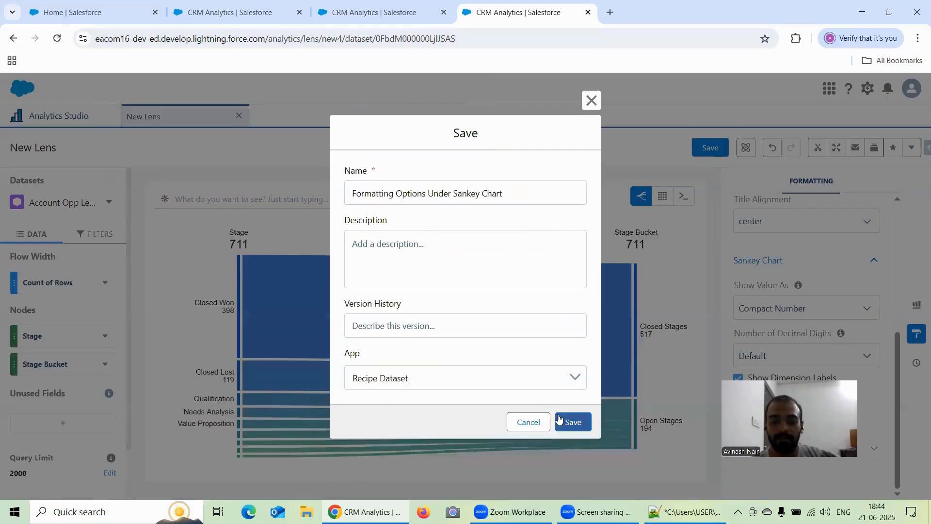
pyautogui.click(573, 422)
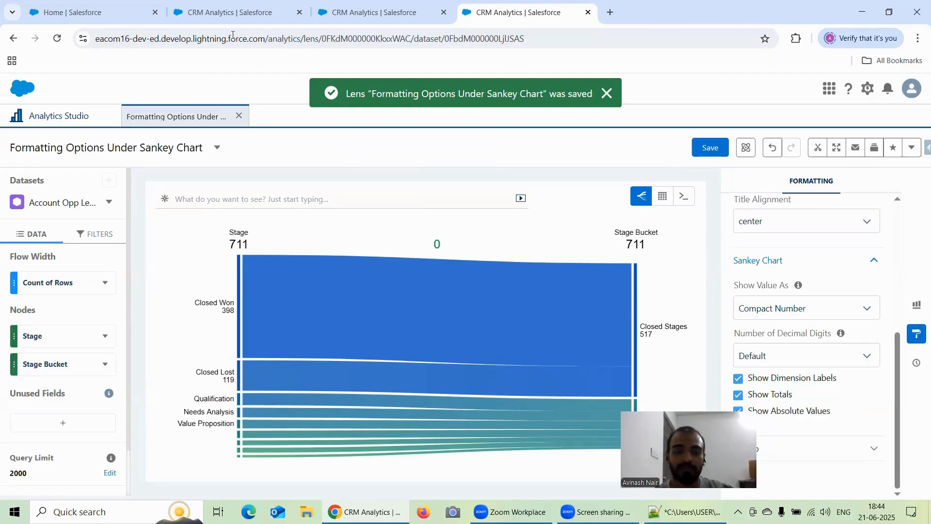
# Switch to the funnel lens, look through the recent items on the Analytics Studio home, and return to the lens to view its chart types.
pyautogui.click(253, 18)
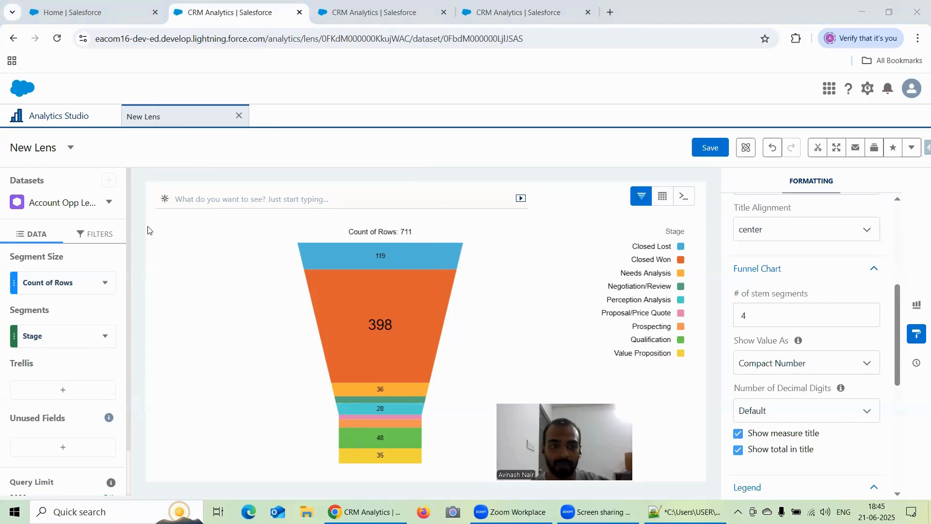
pyautogui.click(357, 13)
pyautogui.click(225, 18)
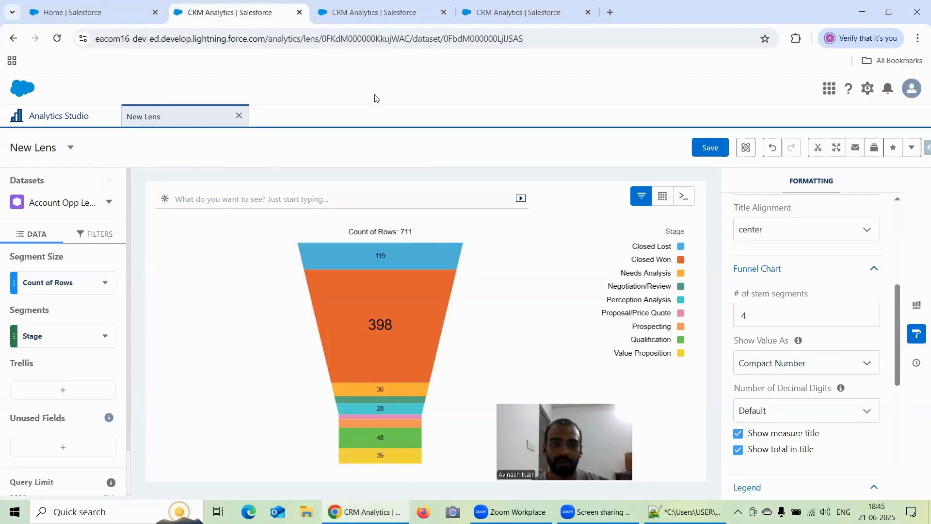
pyautogui.click(60, 116)
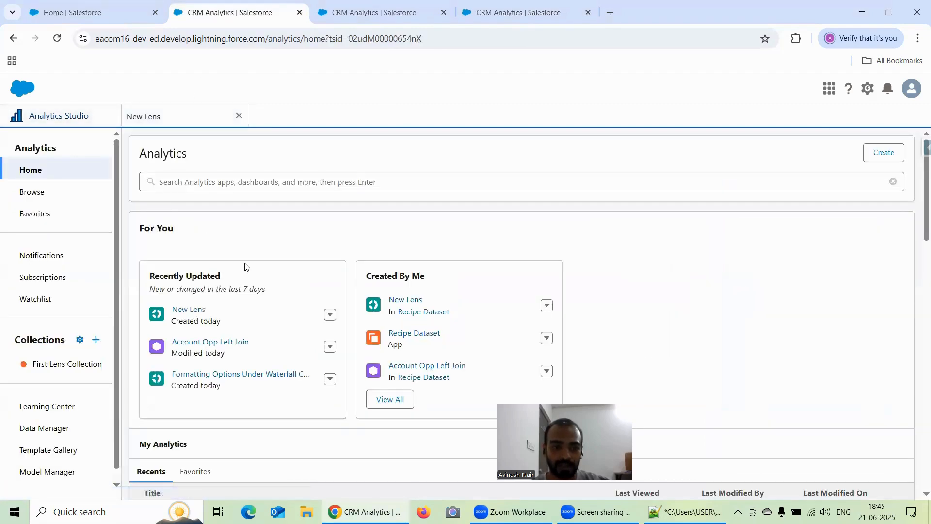
pyautogui.scroll(-5, 251, 263)
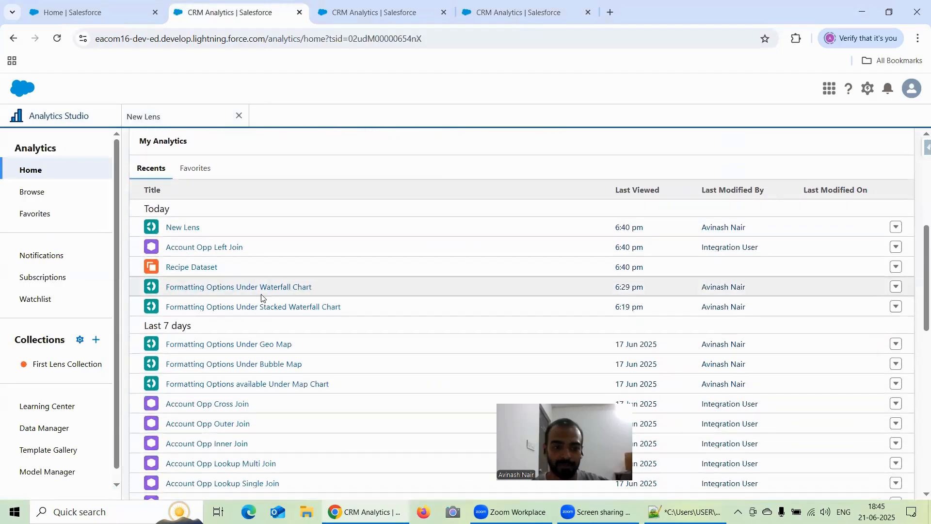
pyautogui.scroll(3, 264, 285)
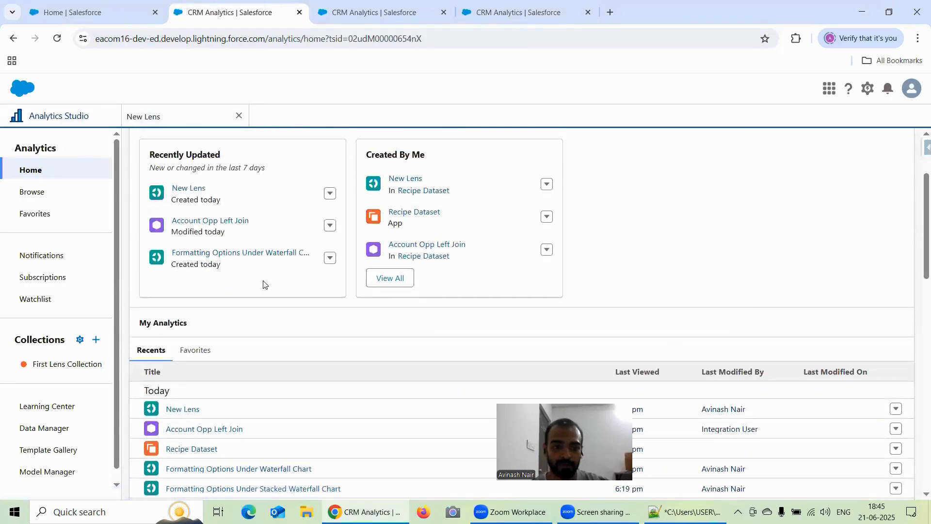
pyautogui.click(190, 122)
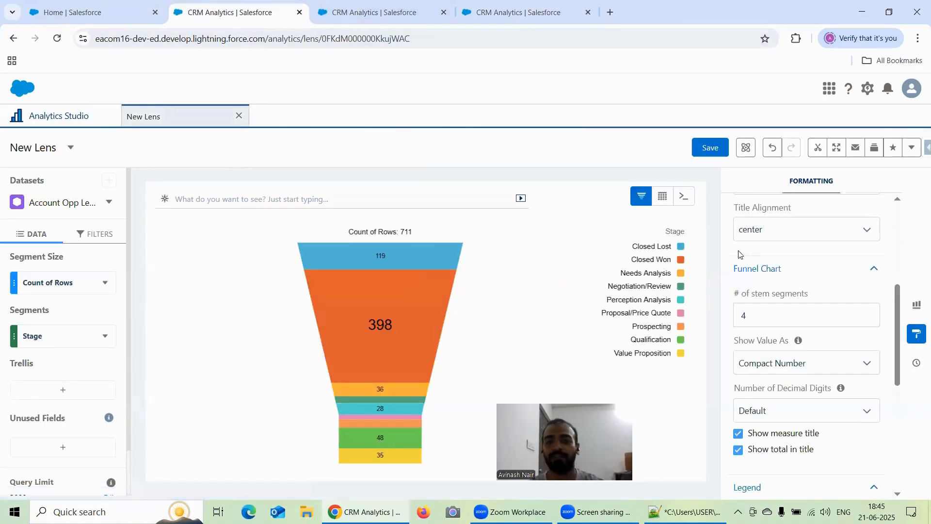
pyautogui.click(915, 305)
pyautogui.click(915, 306)
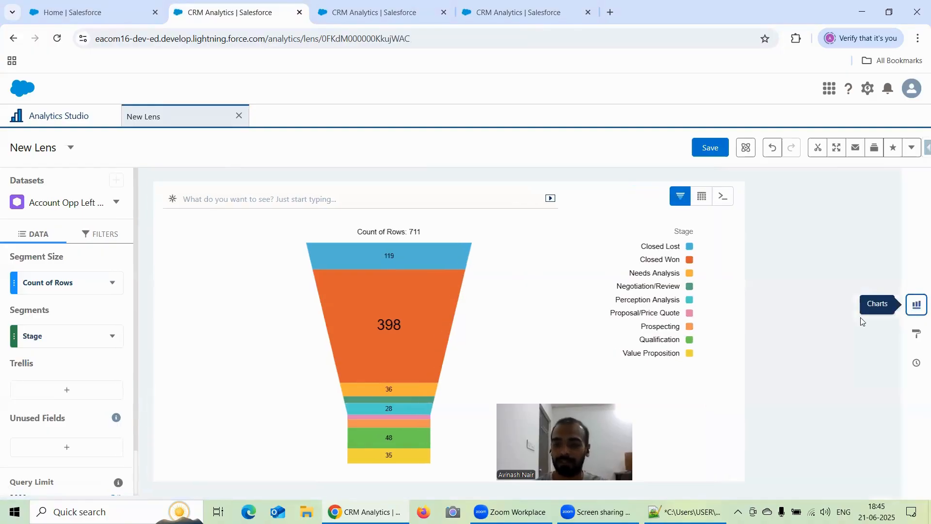
pyautogui.click(915, 305)
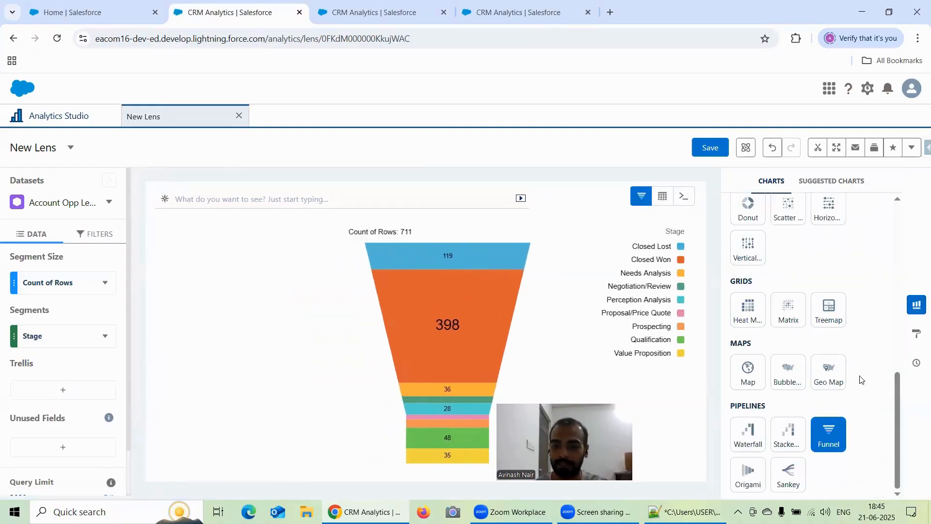
# Save the funnel lens under the name "Formatting Options Under Funnel Chart" in the Recipe Dataset app.
pyautogui.click(704, 152)
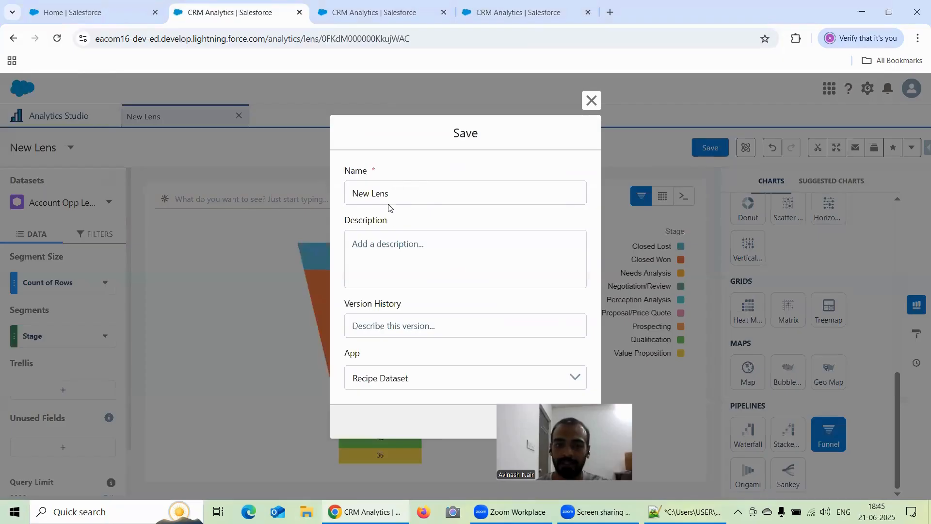
pyautogui.tripleClick(401, 187)
pyautogui.write('Fo')
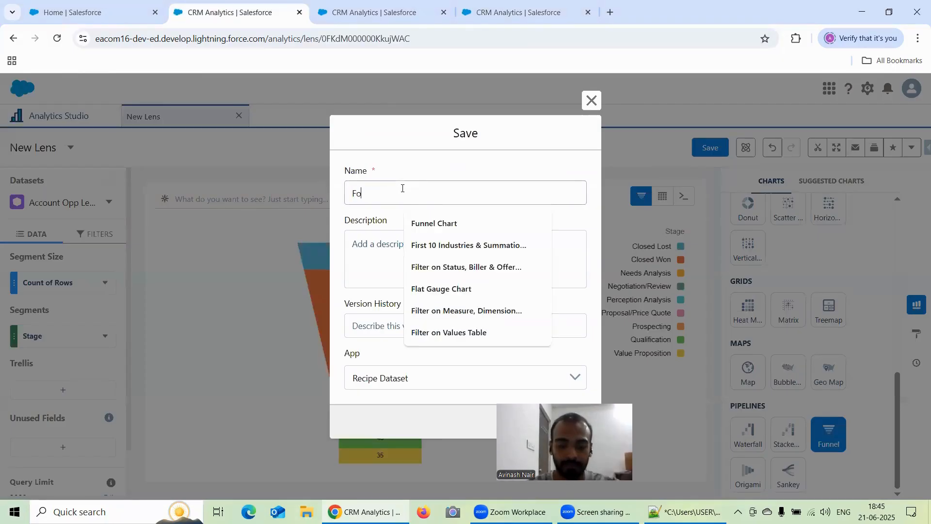
pyautogui.write('rmatting Options')
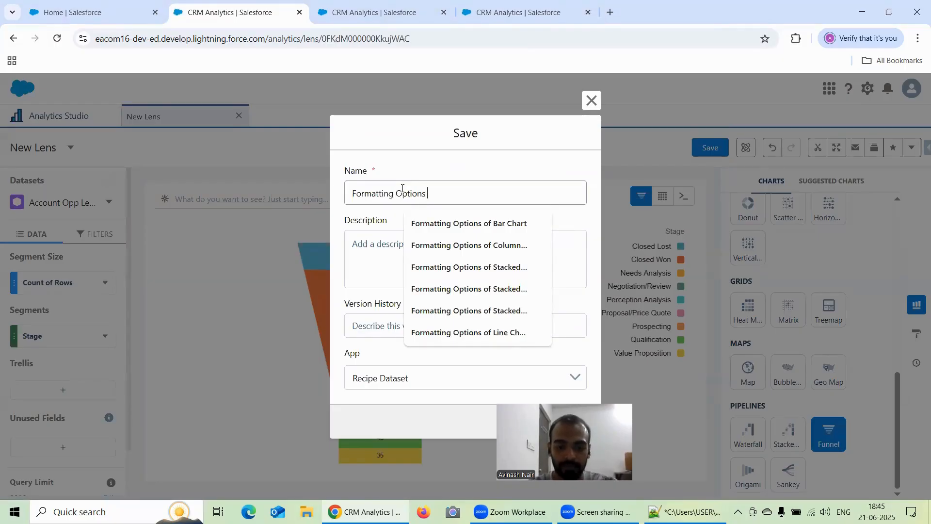
pyautogui.write(' Under Funnel Chart')
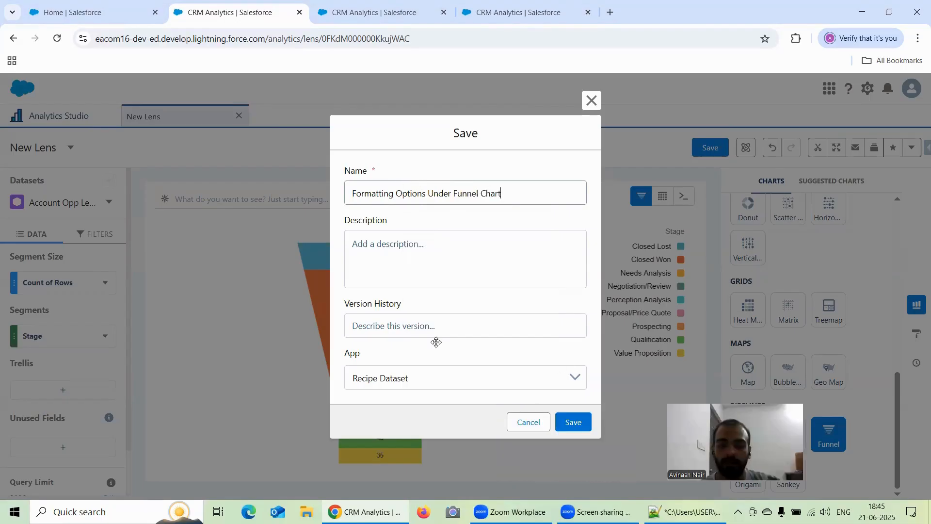
pyautogui.click(574, 421)
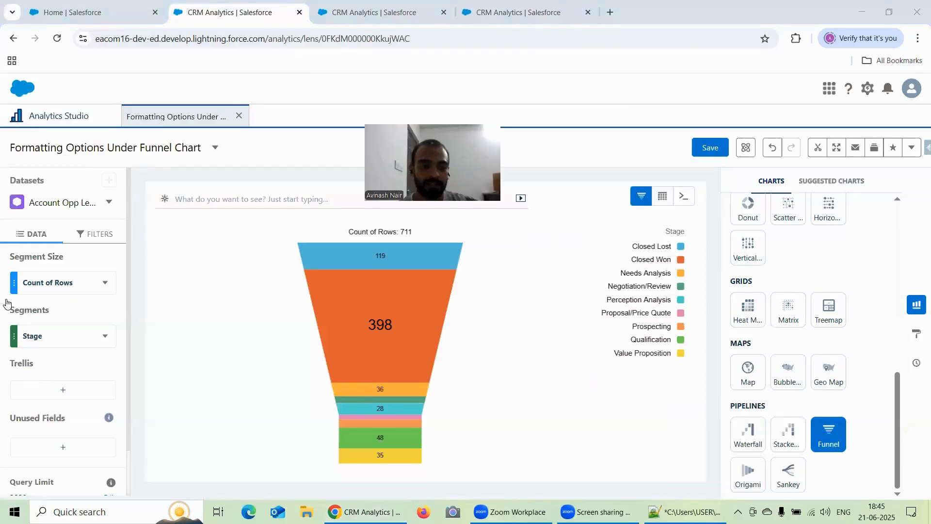
# Try splitting the funnel chart with a trellis by Stage Bucket and inspect the Closed Lost segment.
pyautogui.scroll(-1, 68, 373)
pyautogui.click(63, 338)
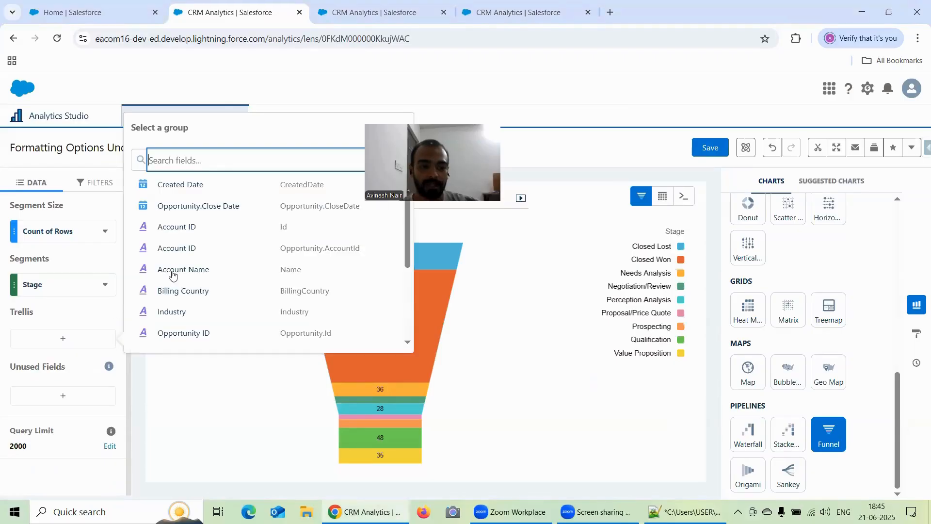
pyautogui.scroll(-3, 193, 269)
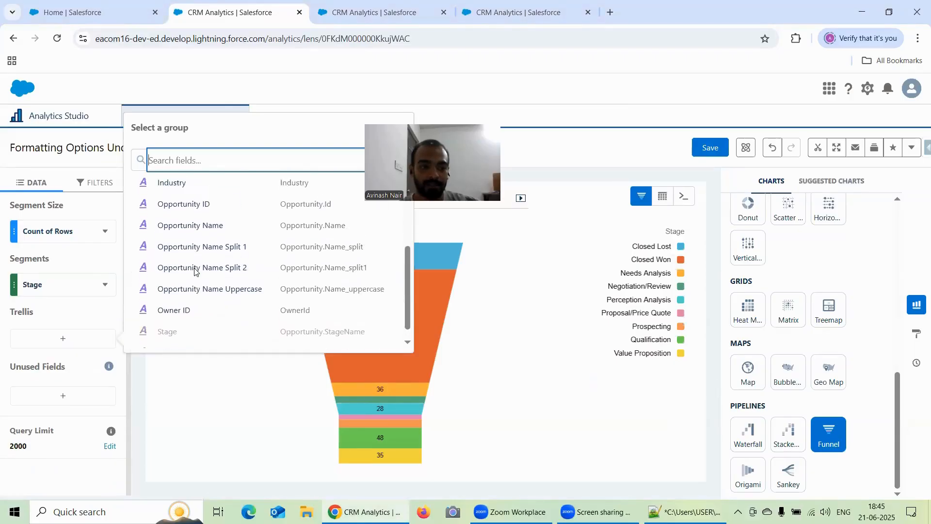
pyautogui.scroll(1, 195, 271)
pyautogui.scroll(-2, 194, 271)
pyautogui.scroll(3, 194, 271)
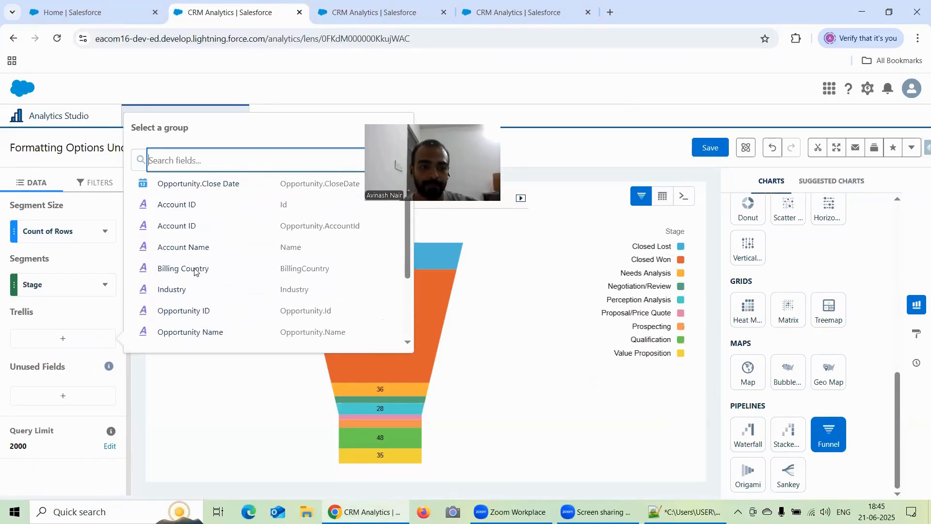
pyautogui.scroll(-3, 225, 263)
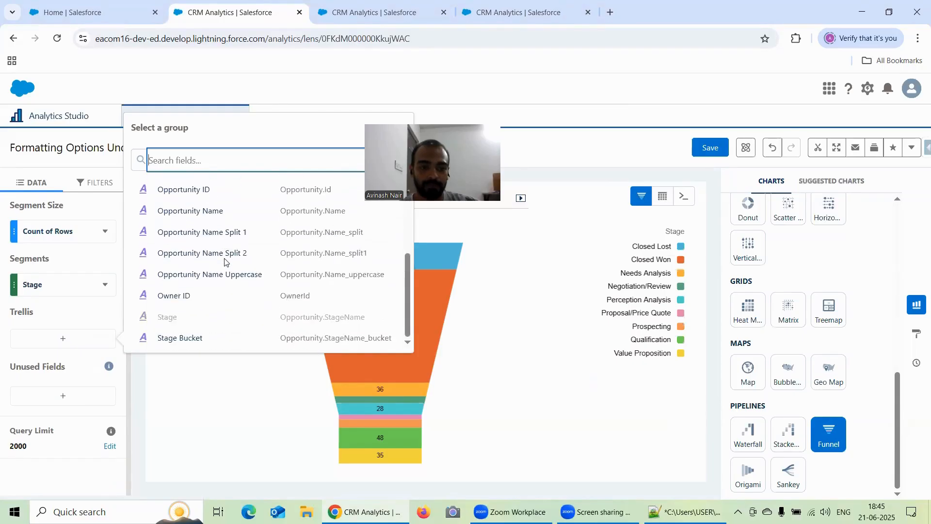
pyautogui.click(187, 339)
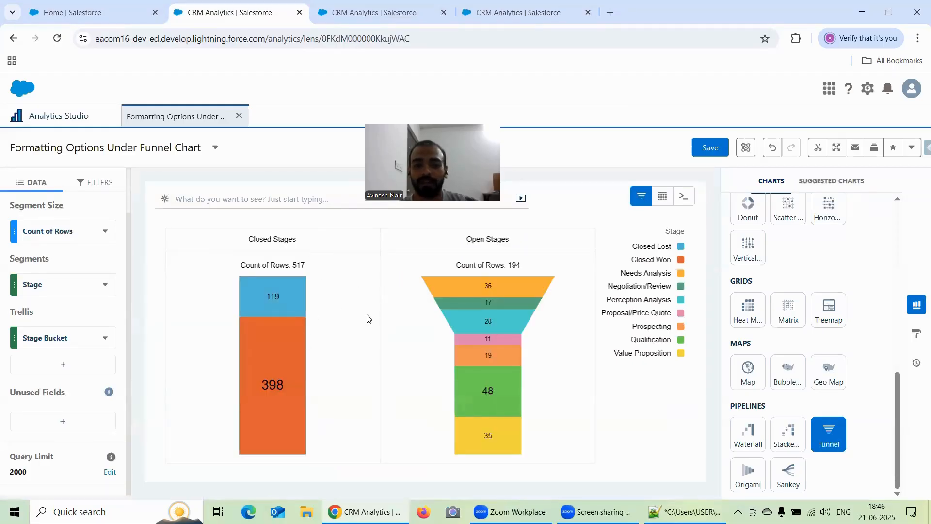
pyautogui.click(271, 281)
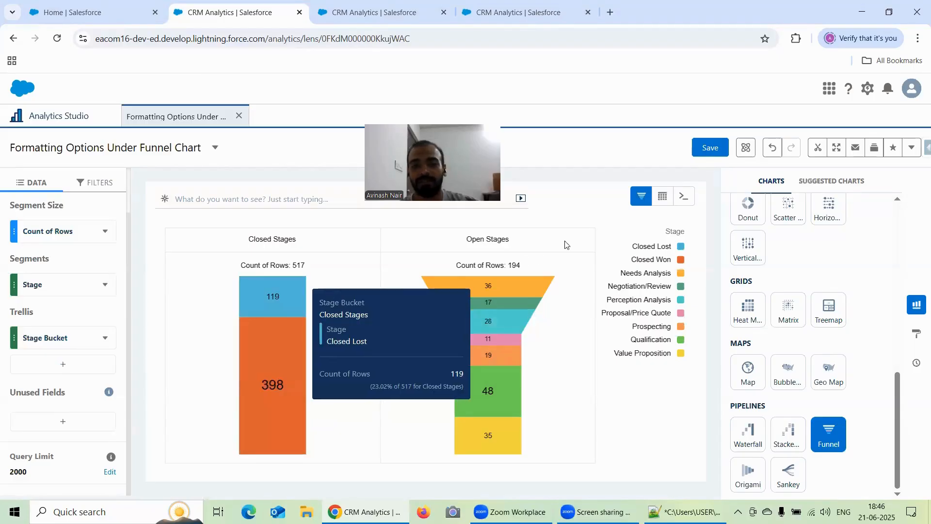
# Switch to the origami lens and try a trellis by Stage Bucket on its chart.
pyautogui.click(369, 20)
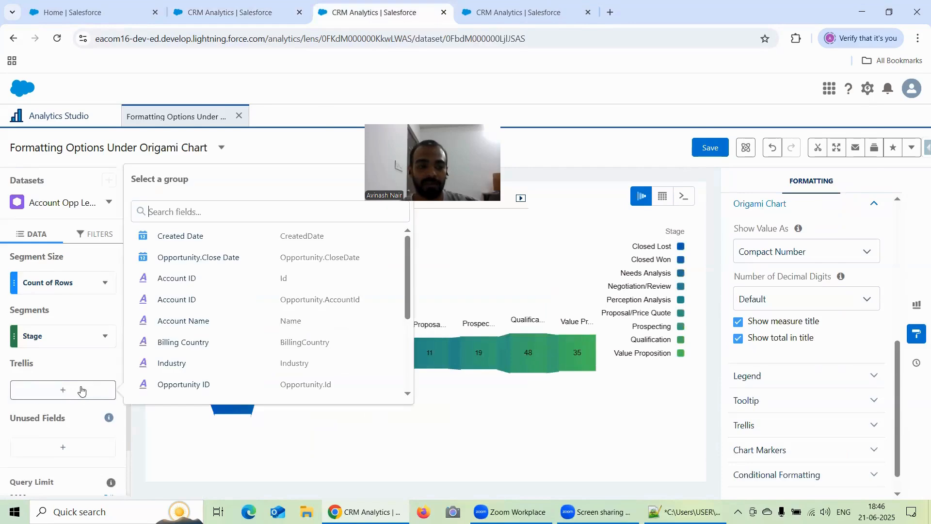
pyautogui.scroll(-1, 234, 326)
pyautogui.scroll(-3, 234, 326)
pyautogui.click(193, 389)
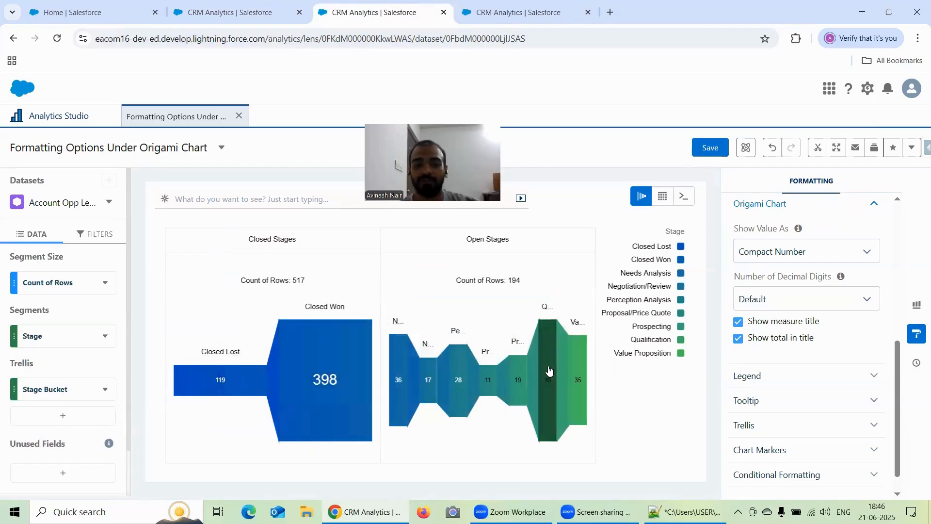
# Undo the Stage Bucket trellis in the origami lens and in the funnel lens.
pyautogui.click(773, 146)
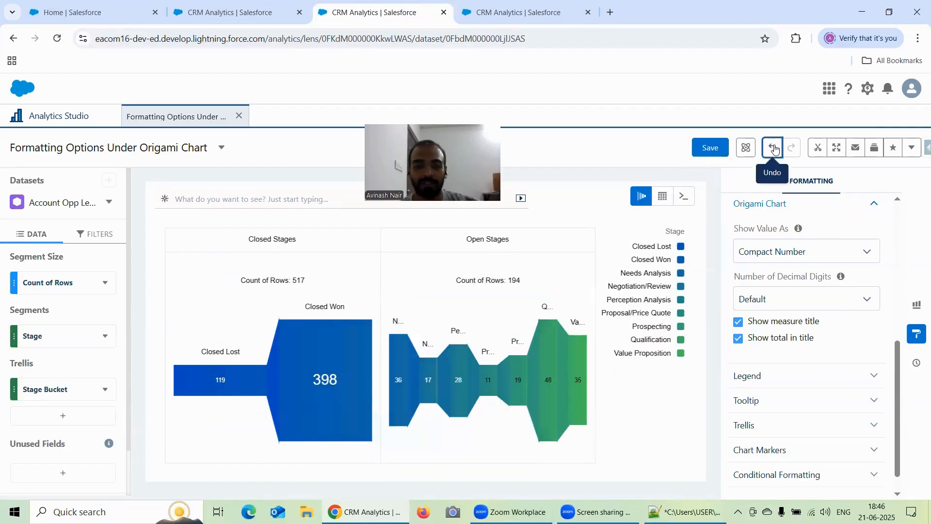
pyautogui.click(232, 14)
pyautogui.click(772, 147)
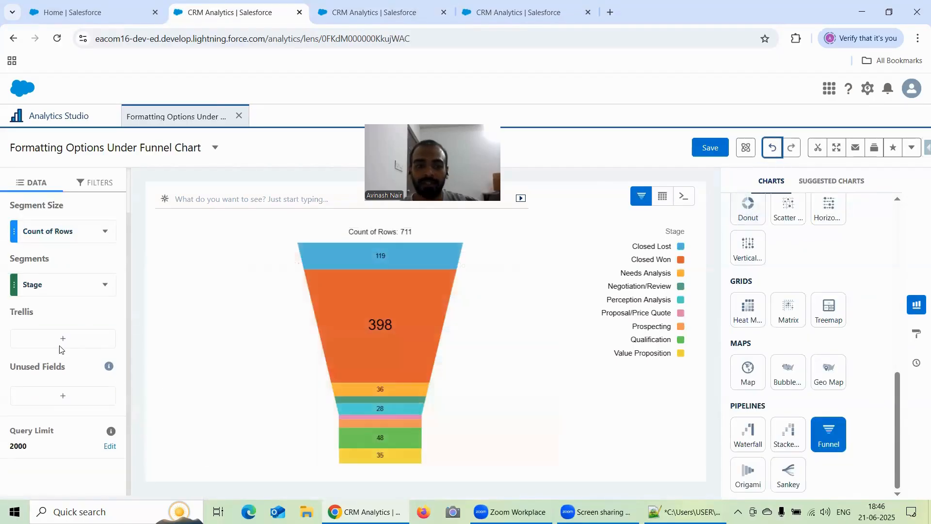
# Open the Funnel Chart formatting options and hide the measure title.
pyautogui.scroll(1, 83, 354)
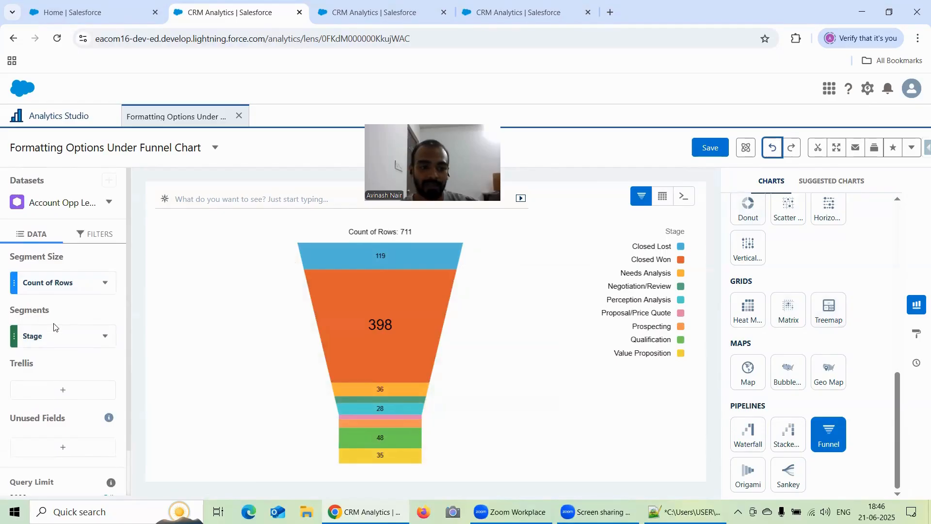
pyautogui.click(916, 334)
pyautogui.scroll(-3, 813, 293)
pyautogui.click(787, 336)
pyautogui.scroll(-1, 786, 320)
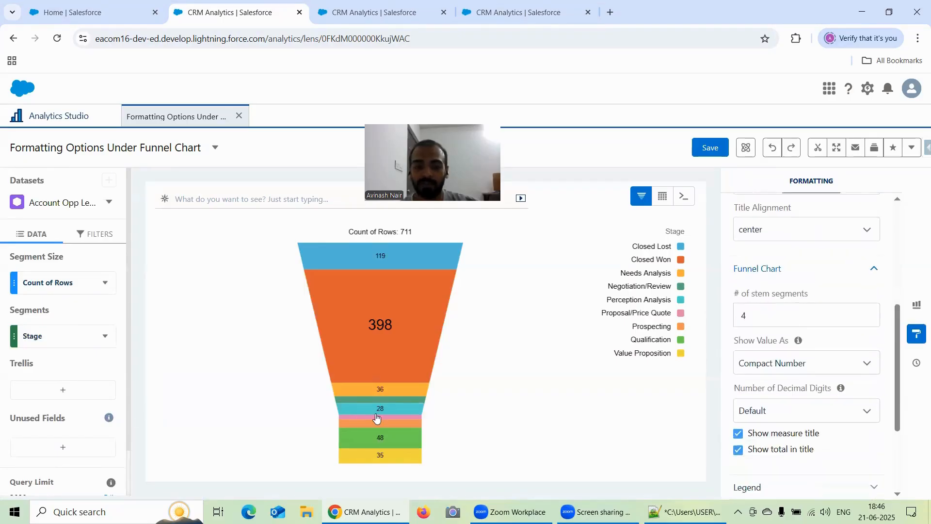
pyautogui.scroll(-1, 765, 336)
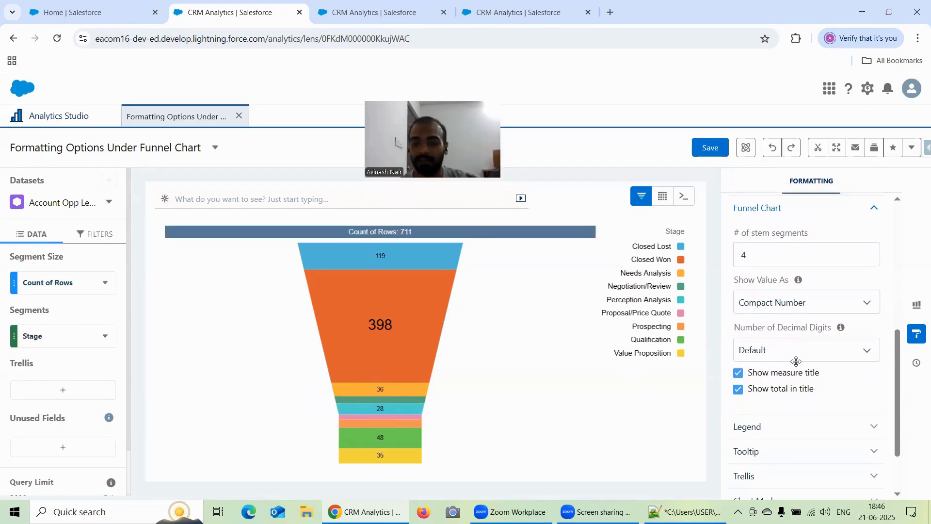
pyautogui.click(738, 373)
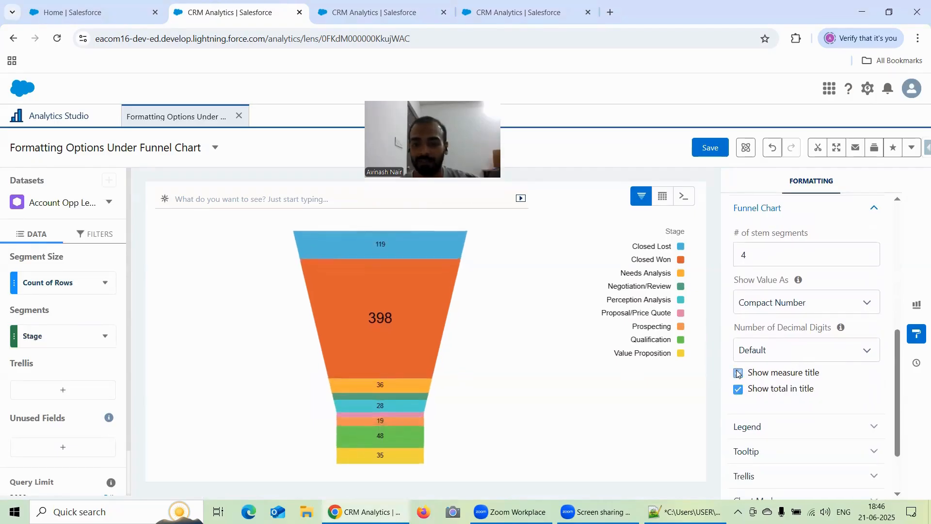
# Show the measure title on the funnel chart again and try hiding the total in that title.
pyautogui.click(739, 372)
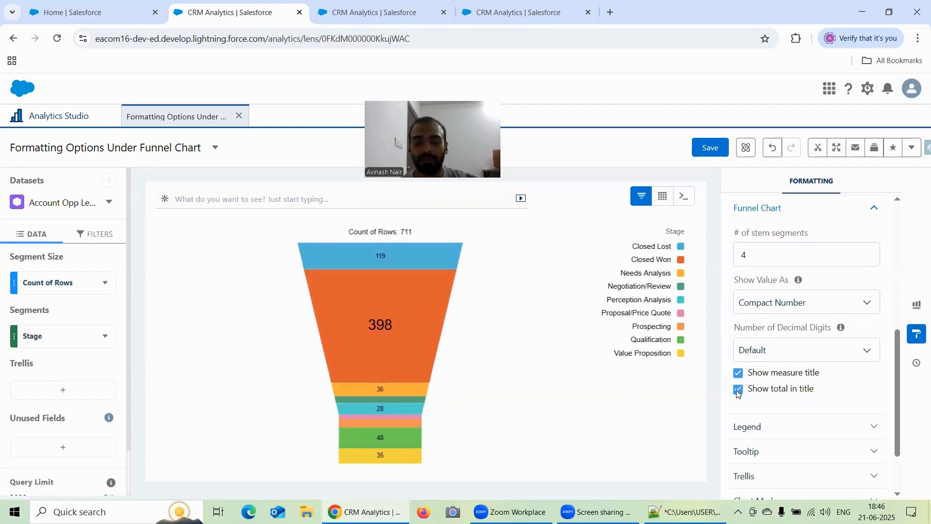
pyautogui.click(738, 392)
pyautogui.click(738, 391)
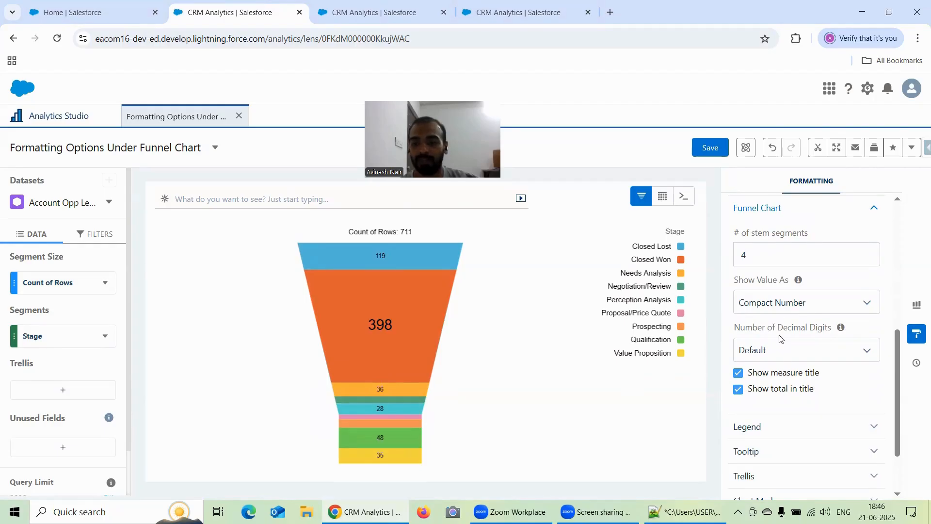
# Examine the funnel chart's Conditional Formatting options and the origami chart's Legend options.
pyautogui.scroll(-2, 767, 258)
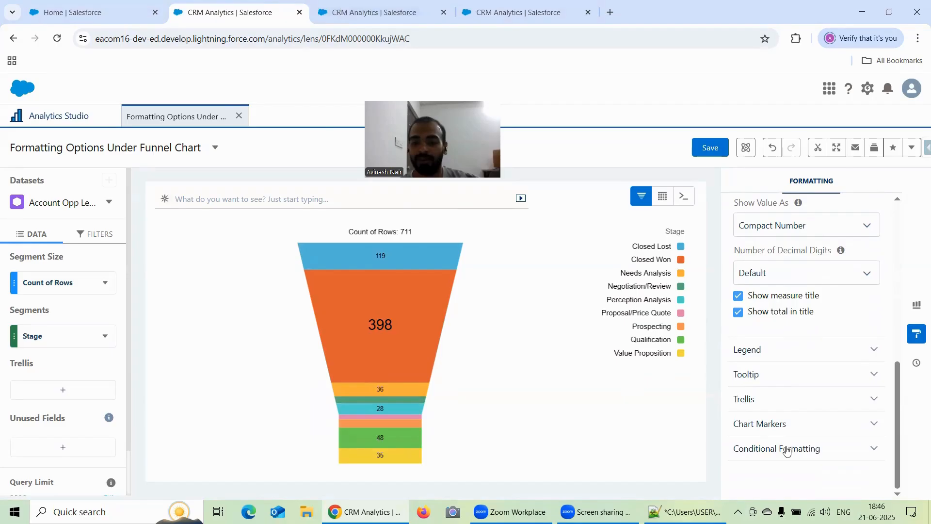
pyautogui.click(780, 465)
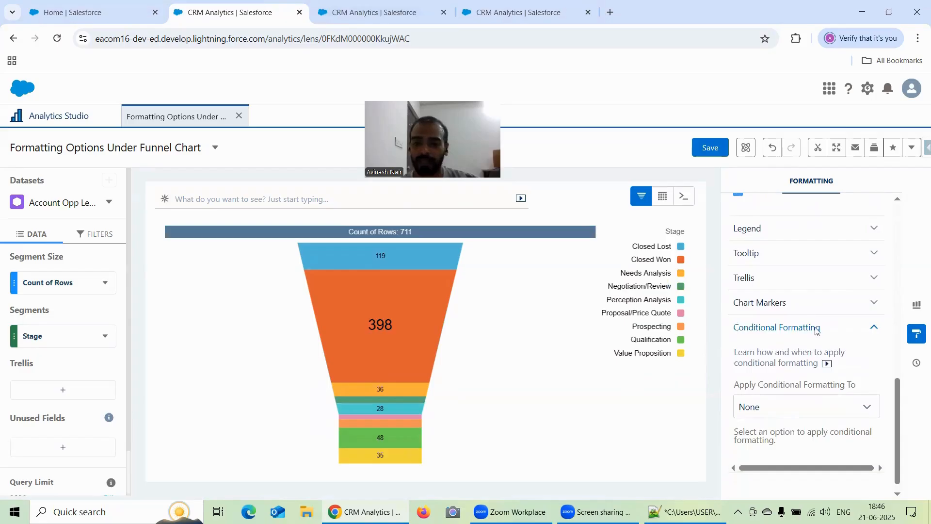
pyautogui.hotkey('ctrl', 'Tab')
pyautogui.click(795, 379)
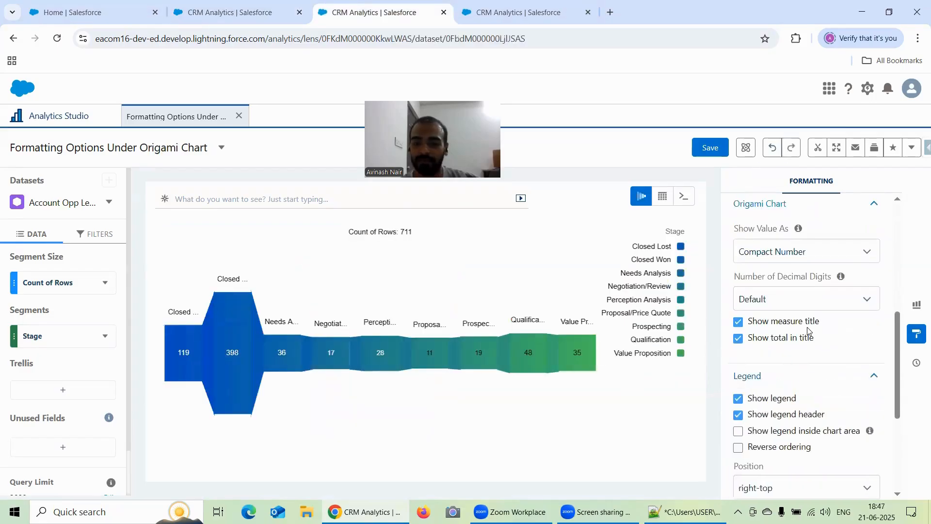
pyautogui.scroll(5, 807, 328)
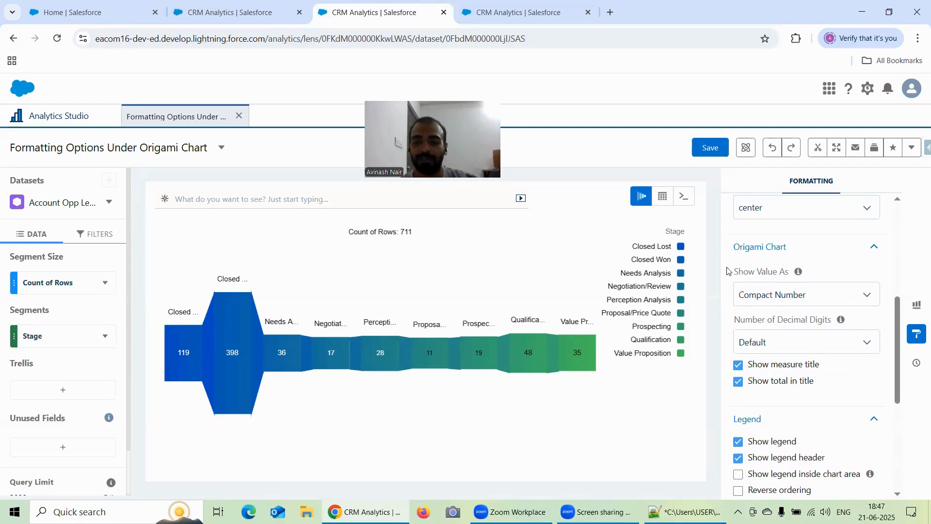
# Compare the Sankey Chart and Origami Chart formatting options and try toggling the Sankey chart's dimension labels.
pyautogui.click(509, 12)
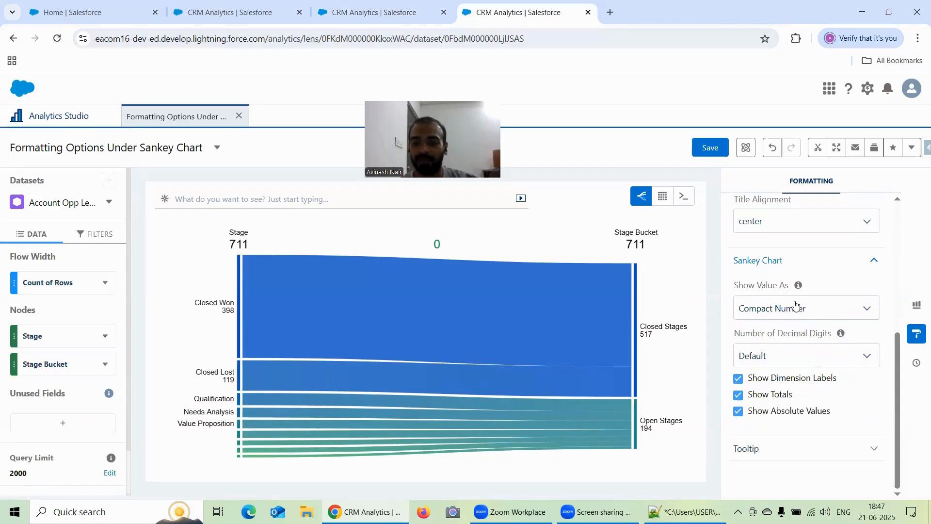
pyautogui.click(359, 15)
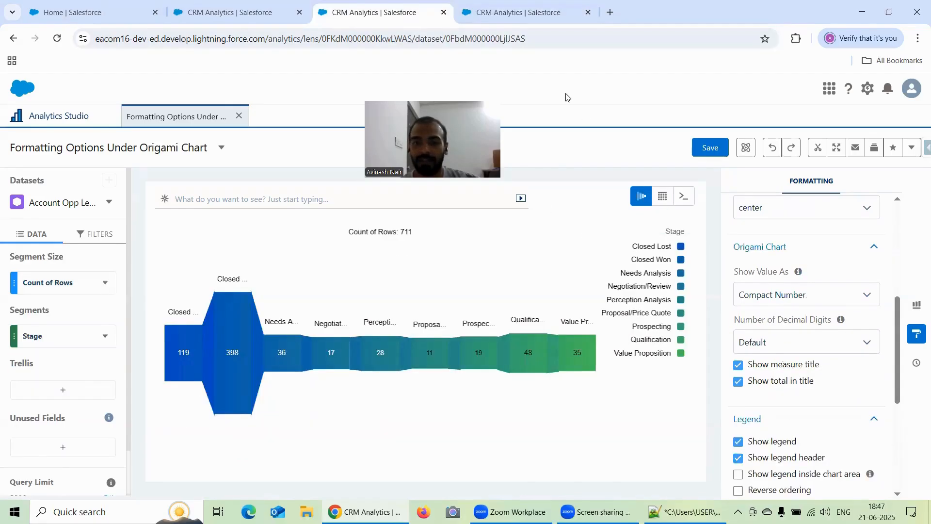
pyautogui.hotkey('ctrl', 'Tab')
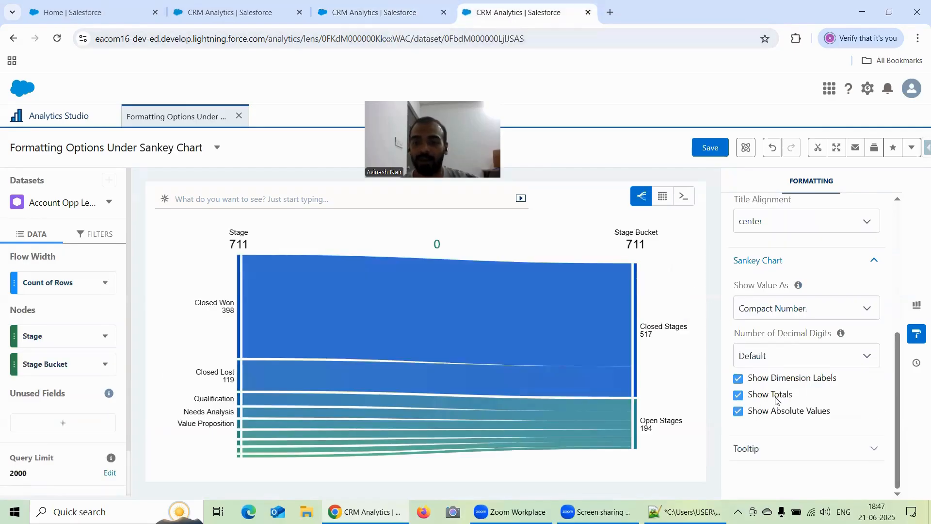
pyautogui.click(738, 379)
pyautogui.click(737, 378)
# Look through the available chart types in the Sankey lens and review its list of formatting sections.
pyautogui.click(916, 305)
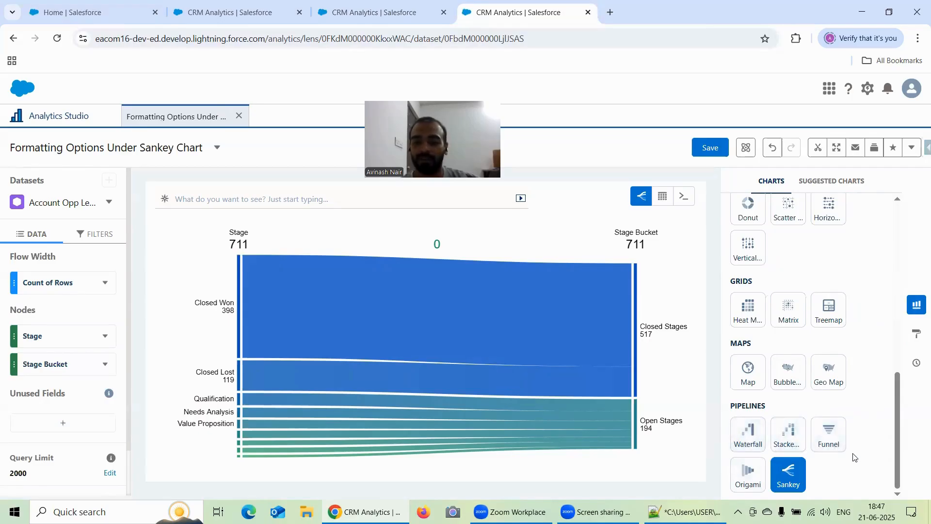
pyautogui.click(916, 306)
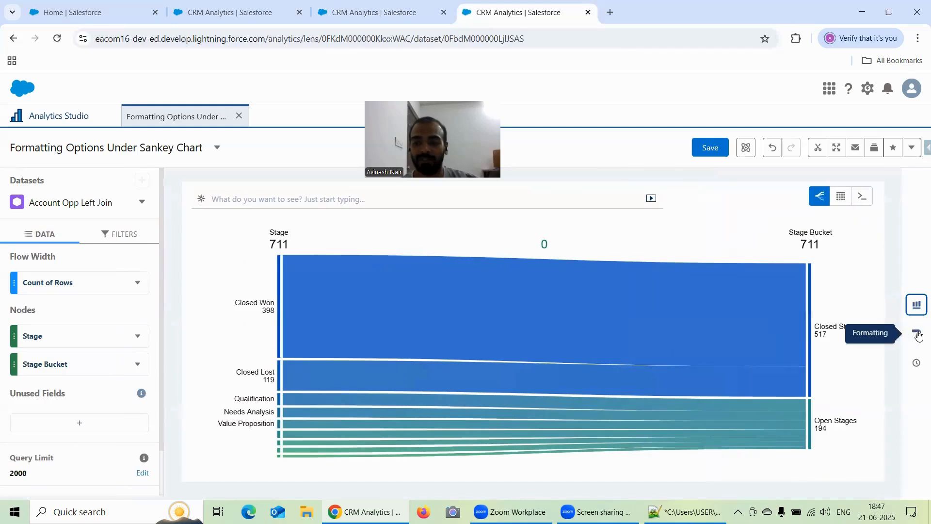
pyautogui.click(917, 334)
pyautogui.scroll(-2, 799, 379)
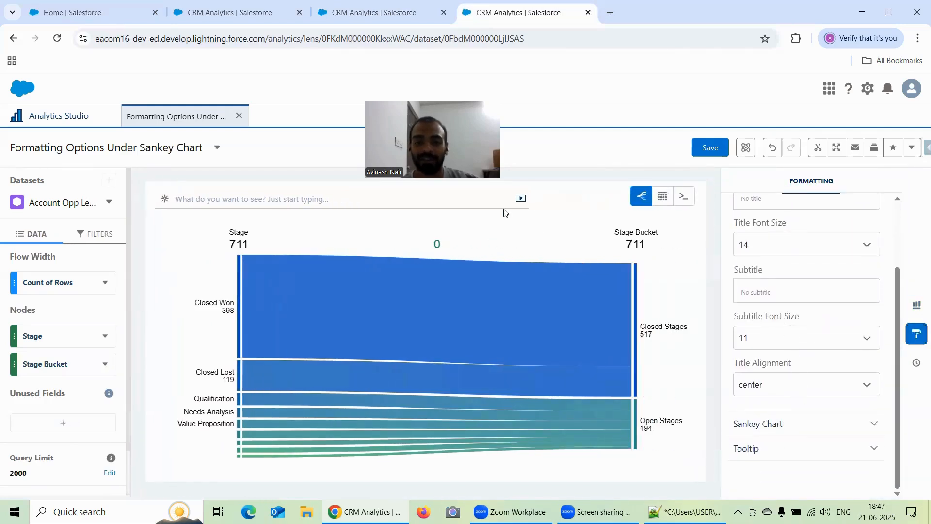
# Compare the origami lens's formatting sections with the Sankey lens's and expand the Sankey Chart options.
pyautogui.hotkey('ctrl', 'shift', 'Tab')
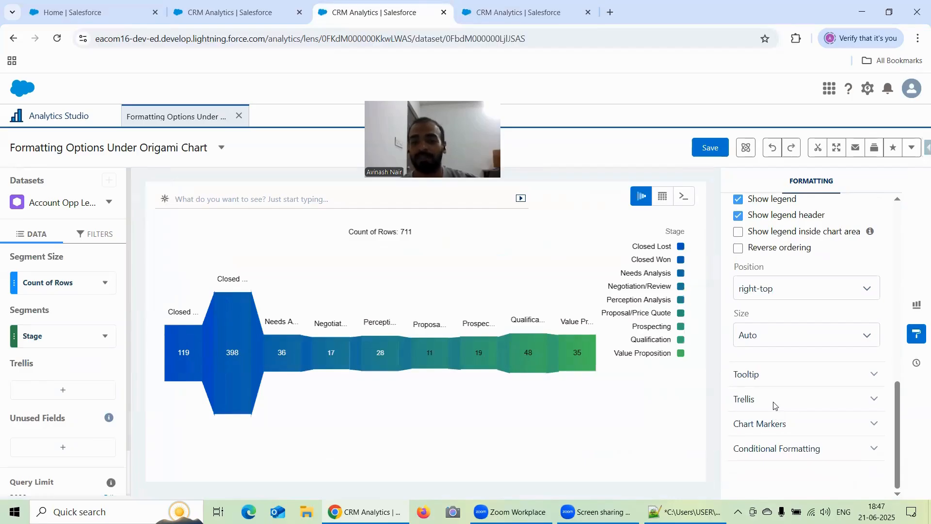
pyautogui.click(480, 18)
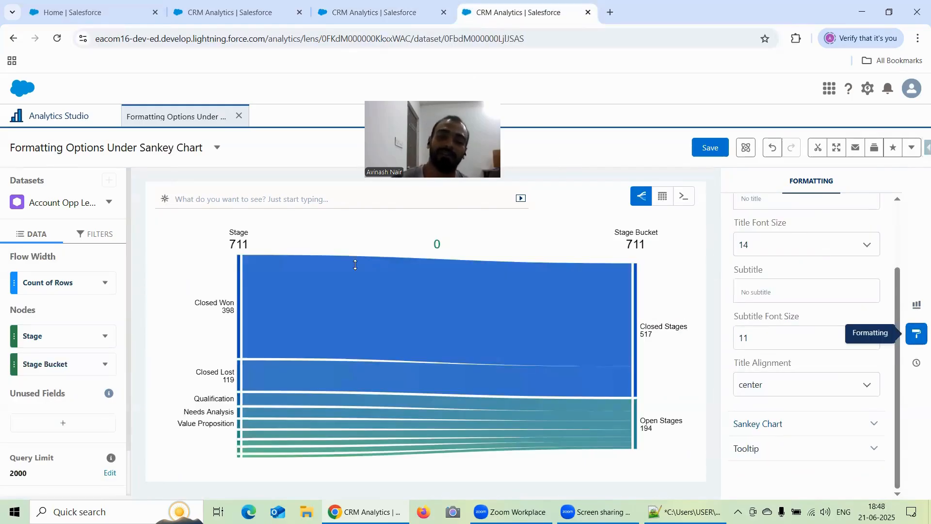
pyautogui.click(754, 423)
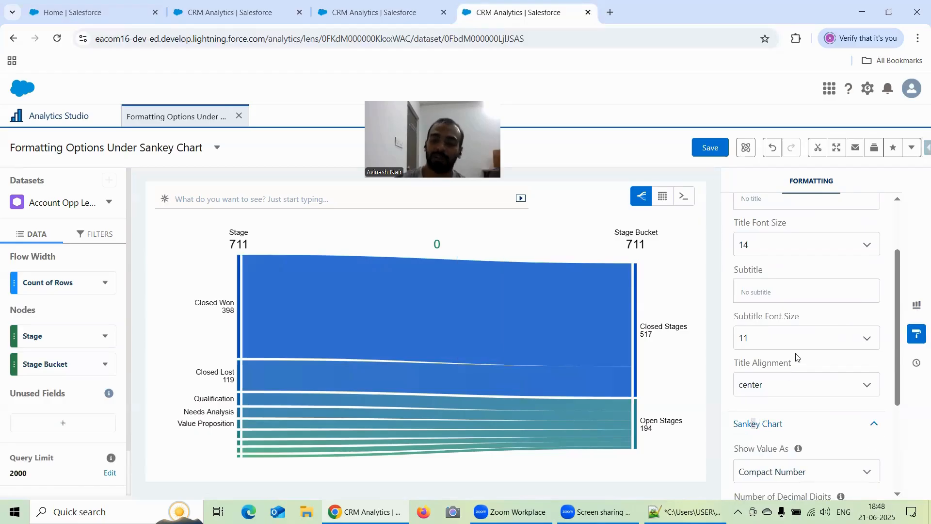
pyautogui.scroll(-2, 798, 342)
pyautogui.scroll(-1, 801, 328)
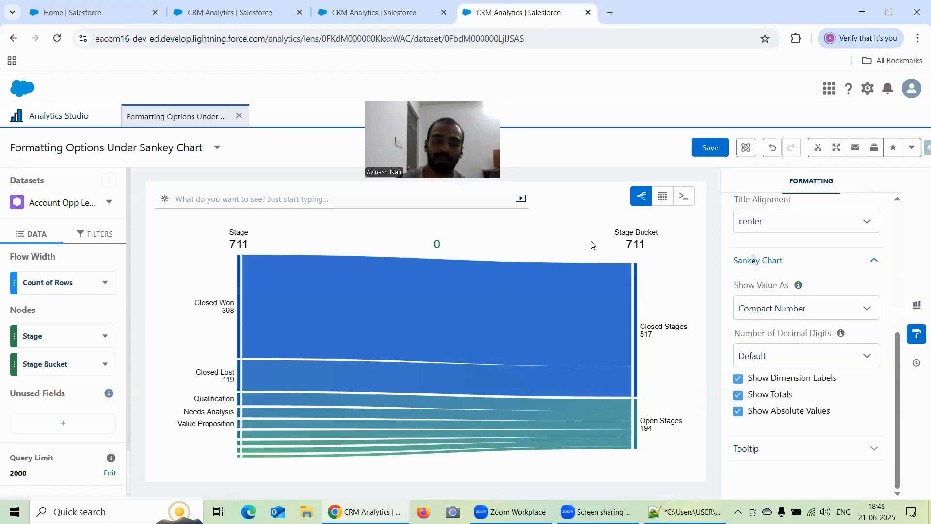
# Switch to the funnel lens and review its formatting sections and the available pipeline chart types.
pyautogui.click(218, 9)
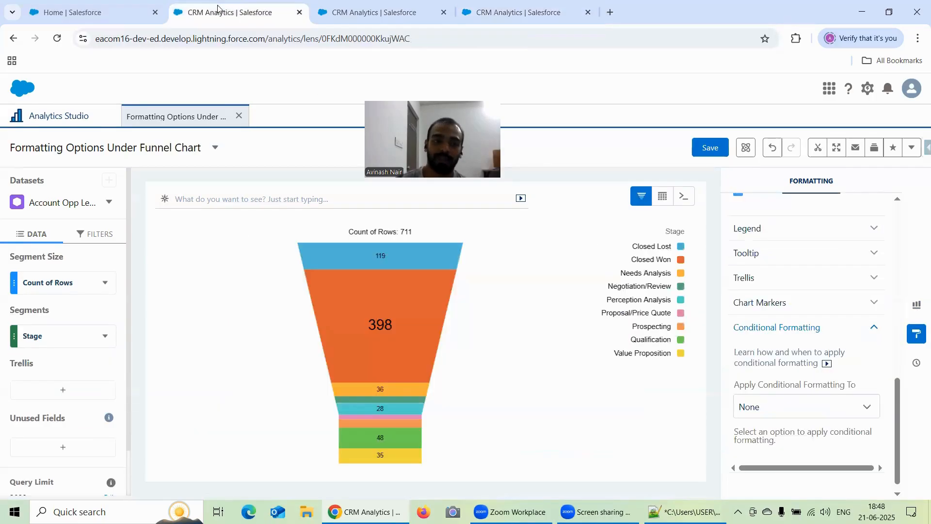
pyautogui.click(916, 306)
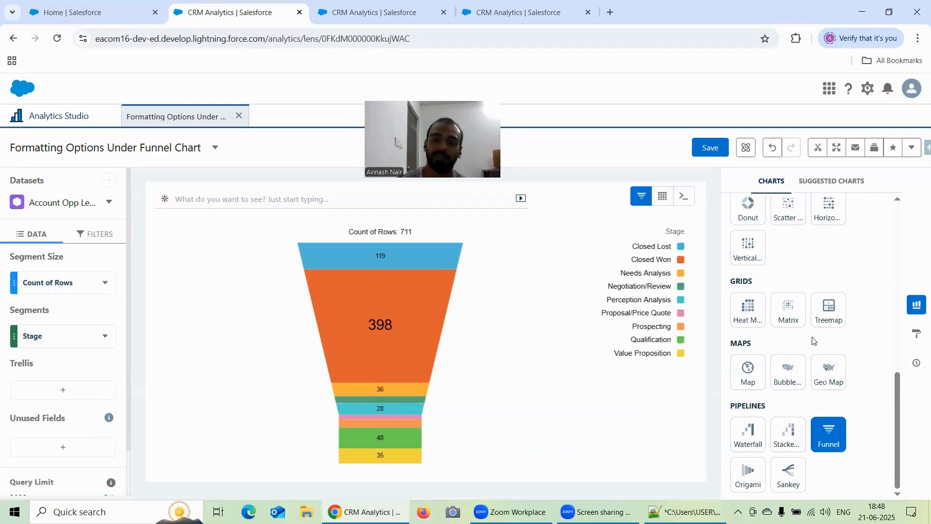
pyautogui.click(915, 334)
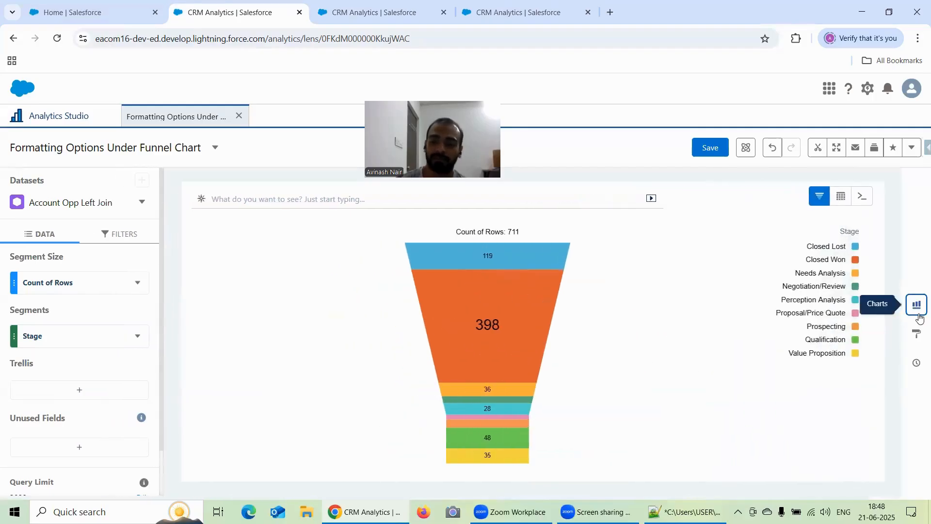
pyautogui.scroll(-4, 847, 351)
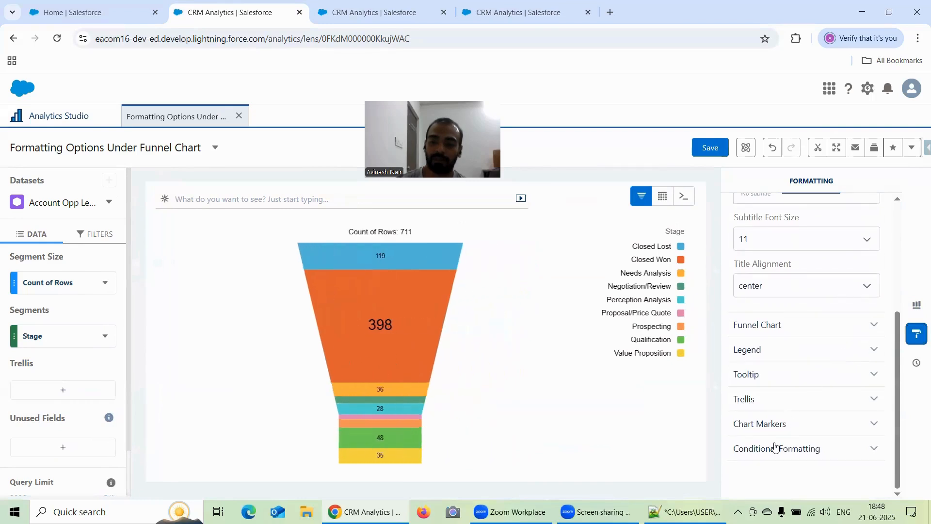
pyautogui.click(917, 305)
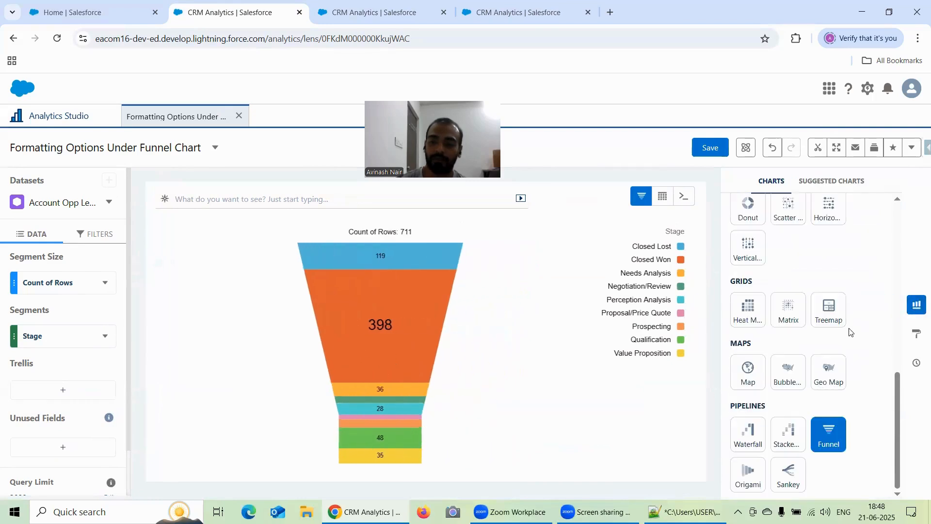